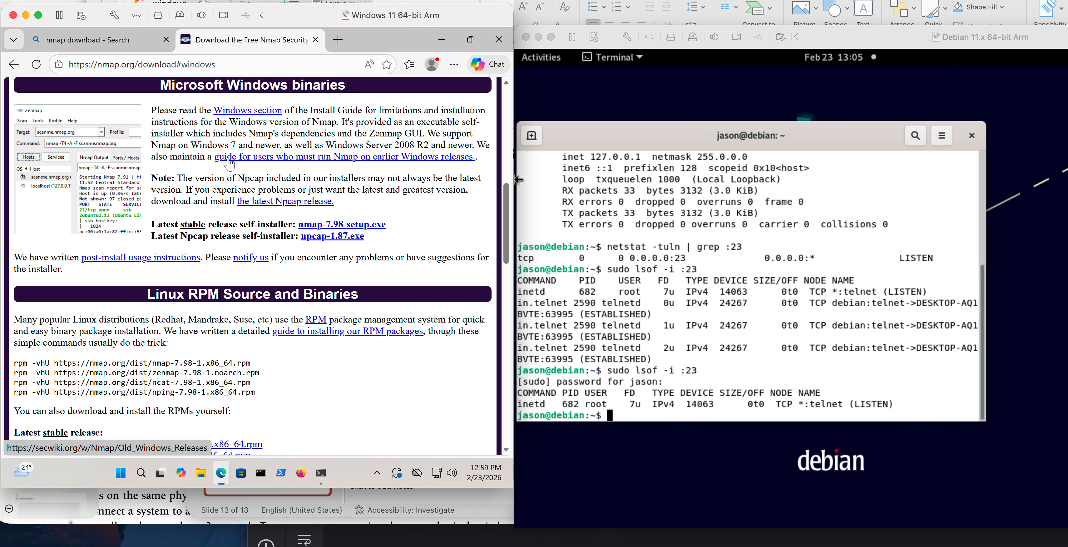
# Download nmap-7.98-setup.exe, run the installer, and allow it to make changes to the device.
pyautogui.click(323, 226)
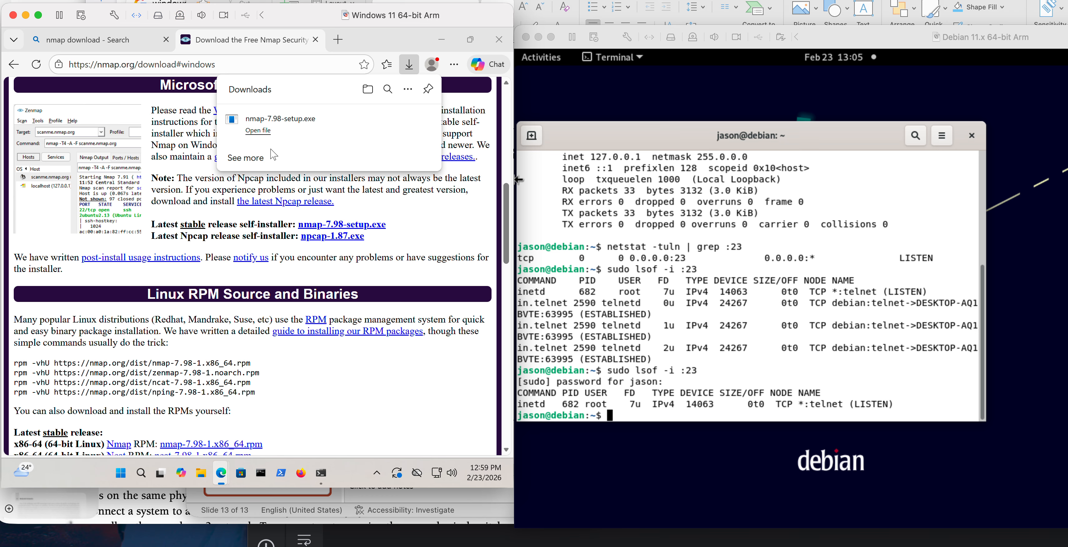
pyautogui.click(259, 132)
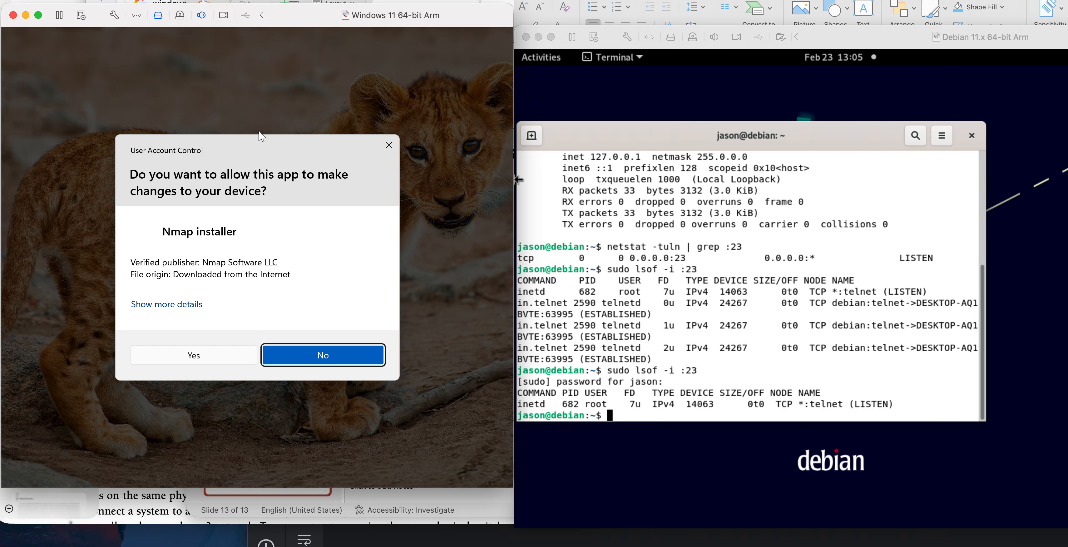
pyautogui.click(193, 355)
pyautogui.click(198, 354)
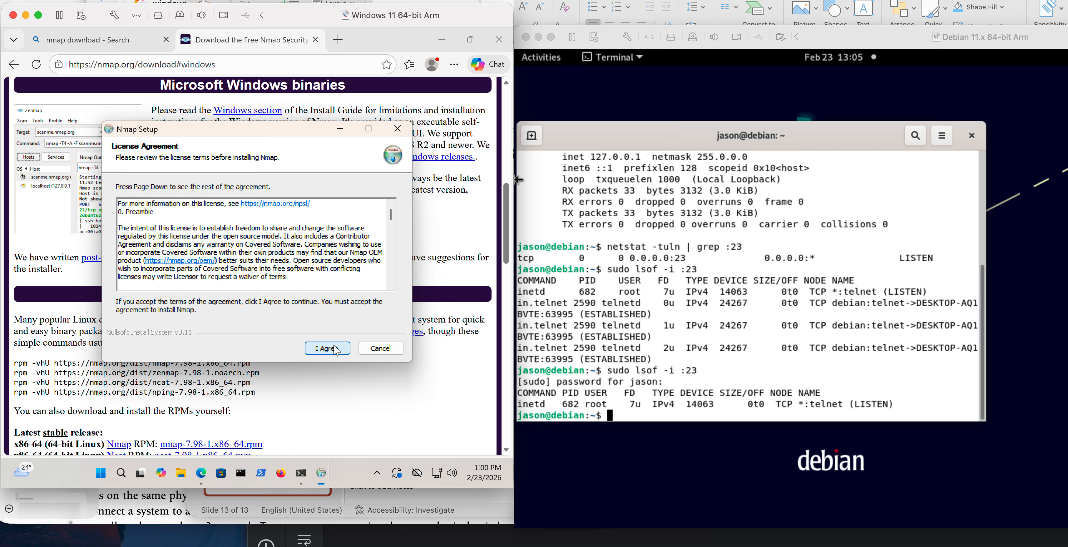
# Read through the Nmap license agreement to its end and accept it.
pyautogui.scroll(-10, 288, 271)
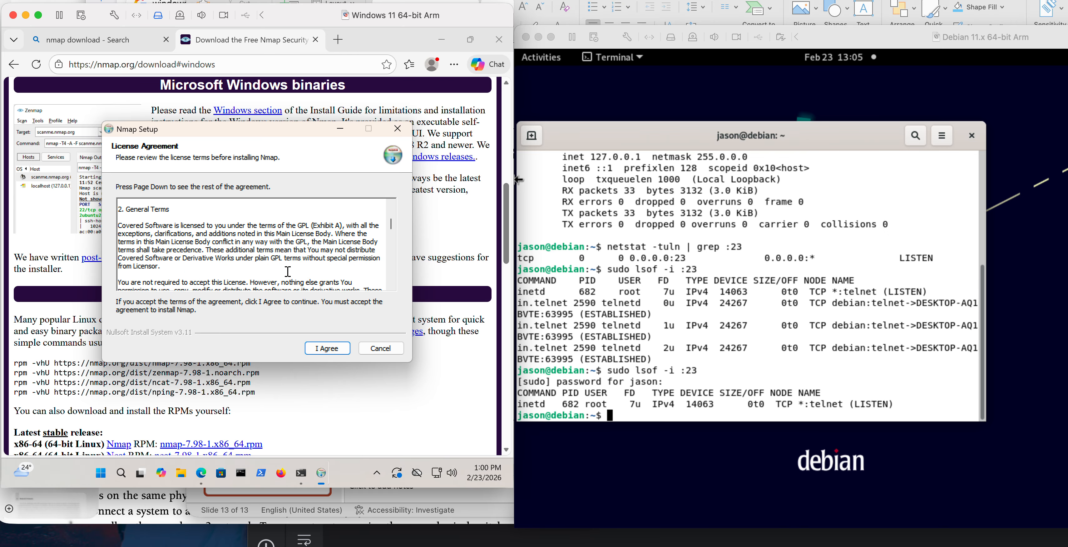
pyautogui.scroll(-15, 287, 271)
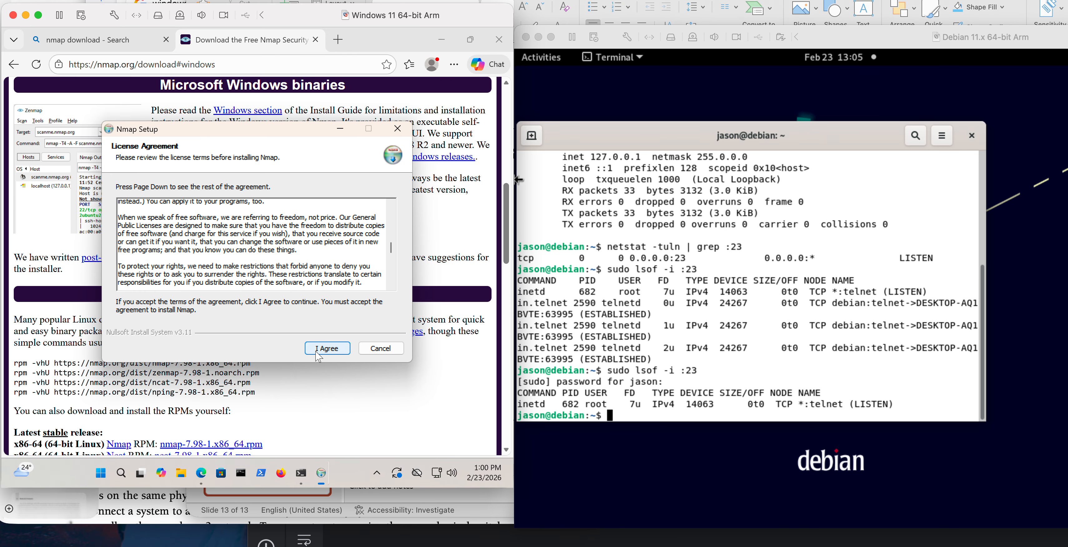
pyautogui.scroll(-15, 392, 286)
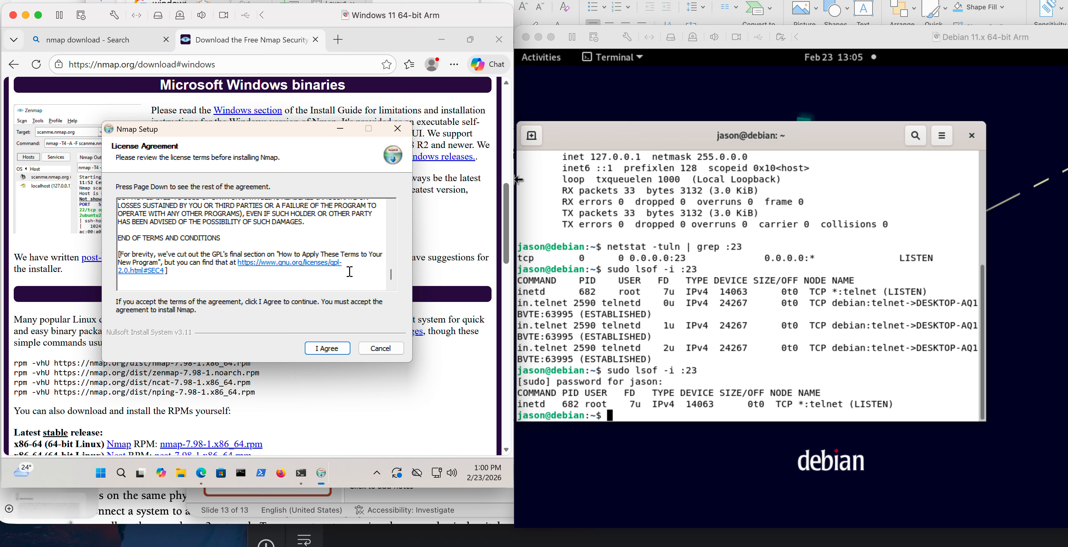
pyautogui.click(312, 350)
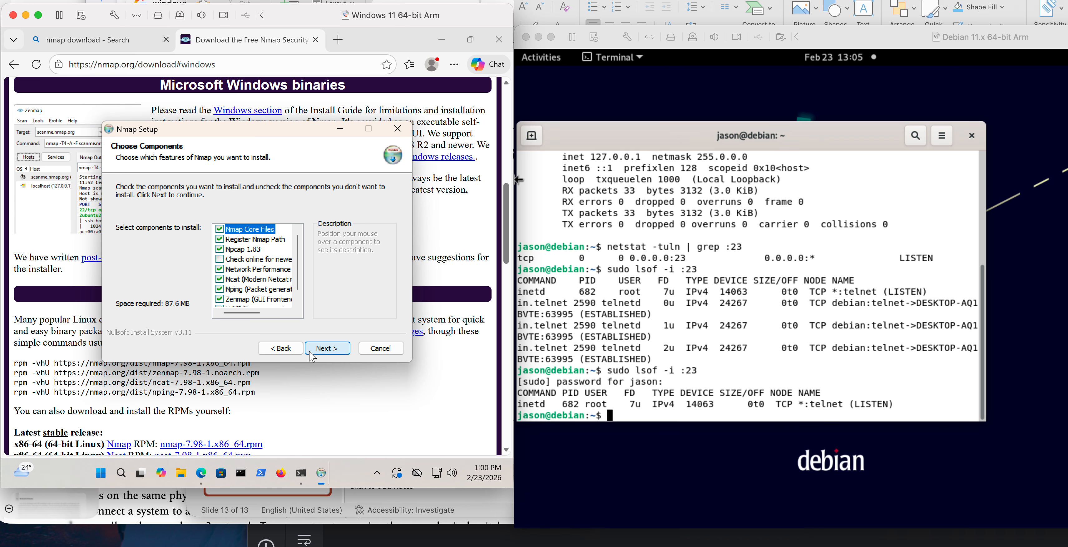
# Review the Nmap component list and start the installation with the default components and install location.
pyautogui.scroll(-1, 260, 277)
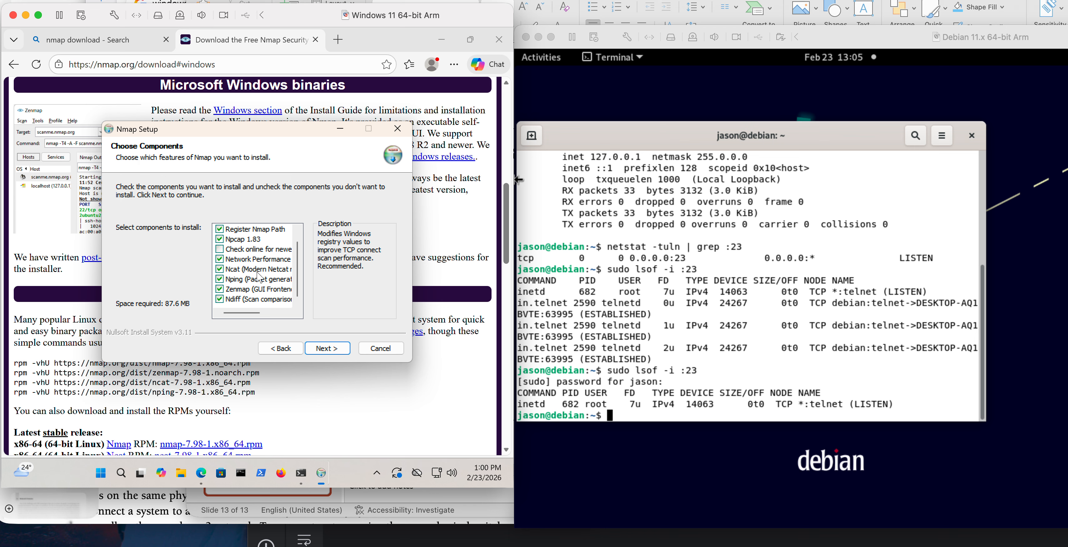
pyautogui.scroll(1, 260, 277)
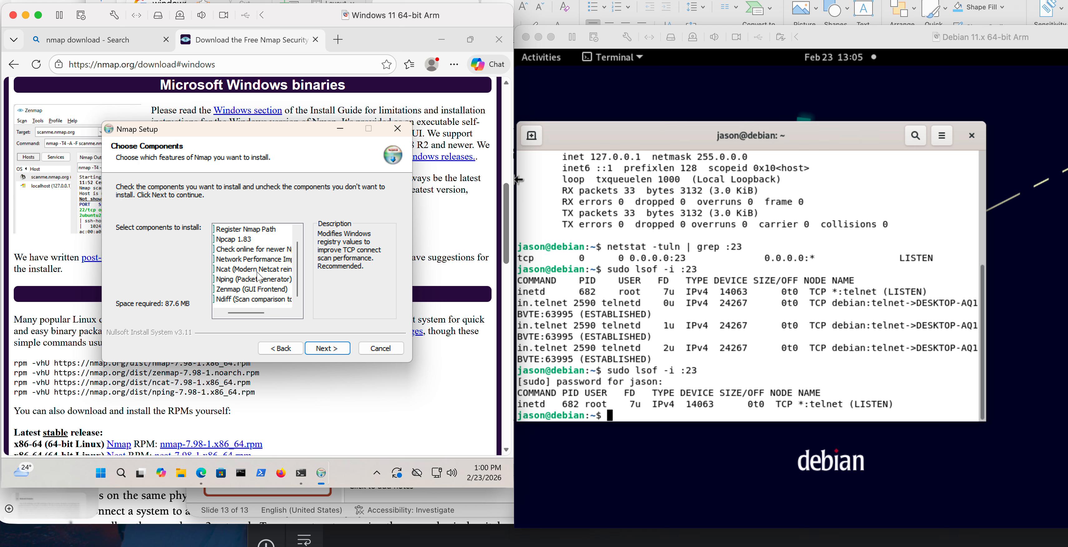
pyautogui.scroll(-1, 260, 277)
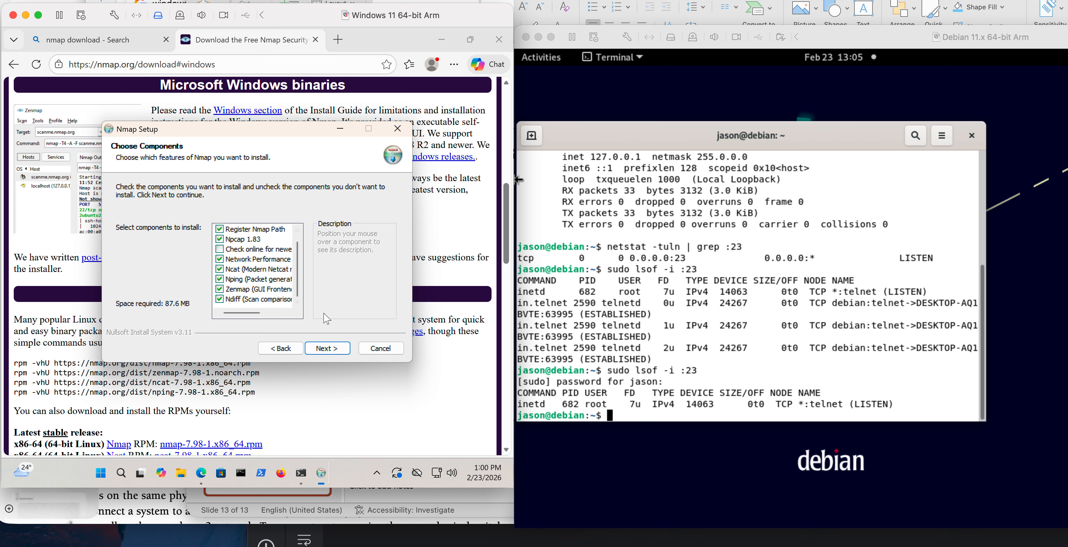
pyautogui.click(327, 348)
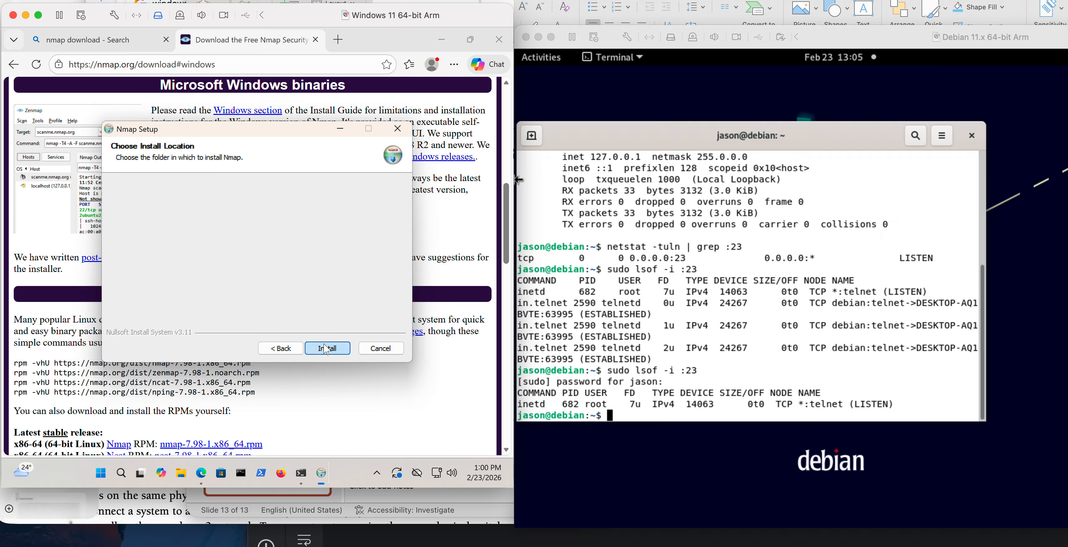
pyautogui.click(326, 348)
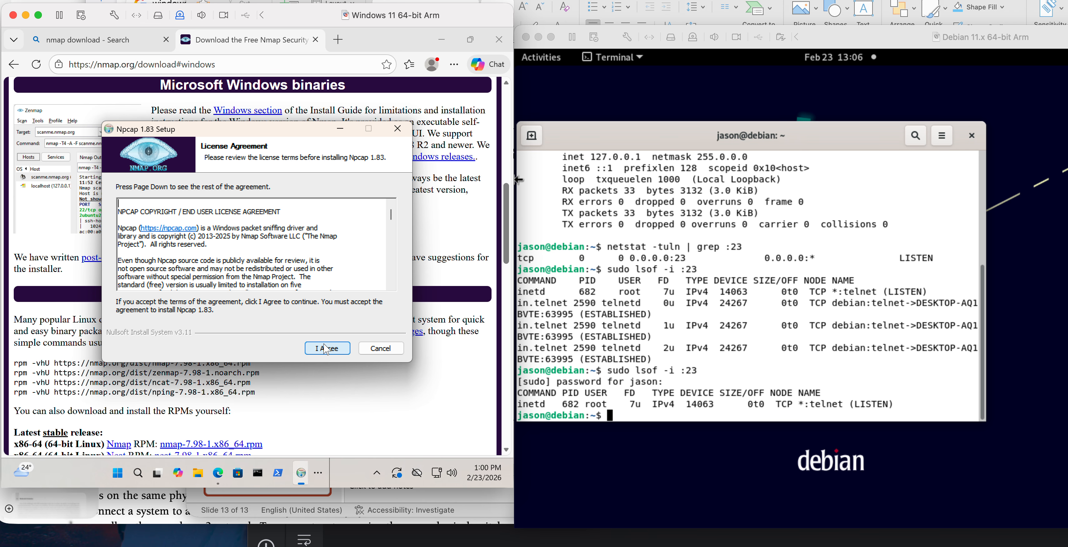
# Accept the Npcap 1.83 license and install Npcap with raw 802.11 traffic support, completing its setup.
pyautogui.scroll(-2, 326, 349)
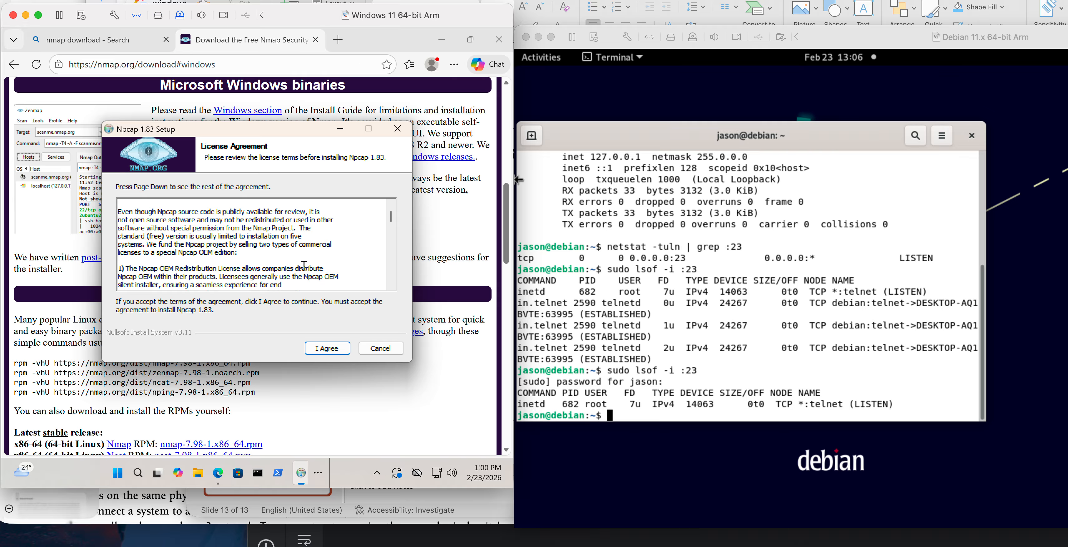
pyautogui.click(318, 350)
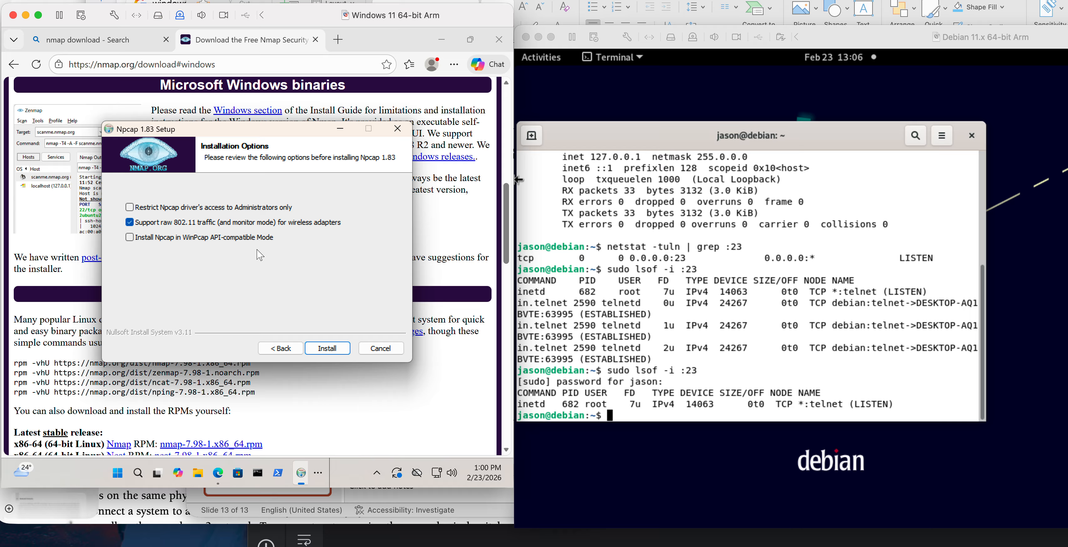
pyautogui.click(322, 350)
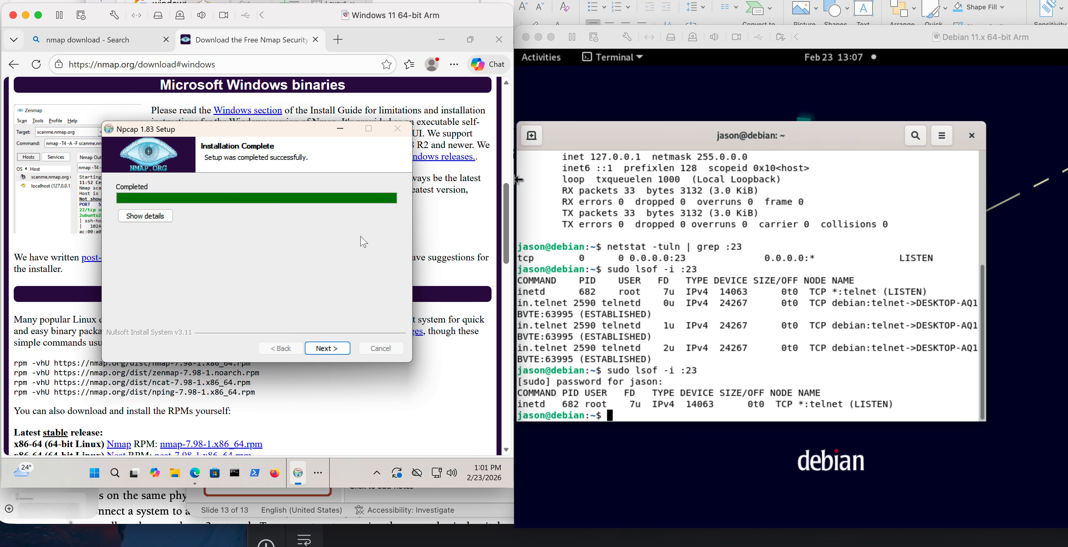
pyautogui.click(327, 351)
pyautogui.click(327, 351)
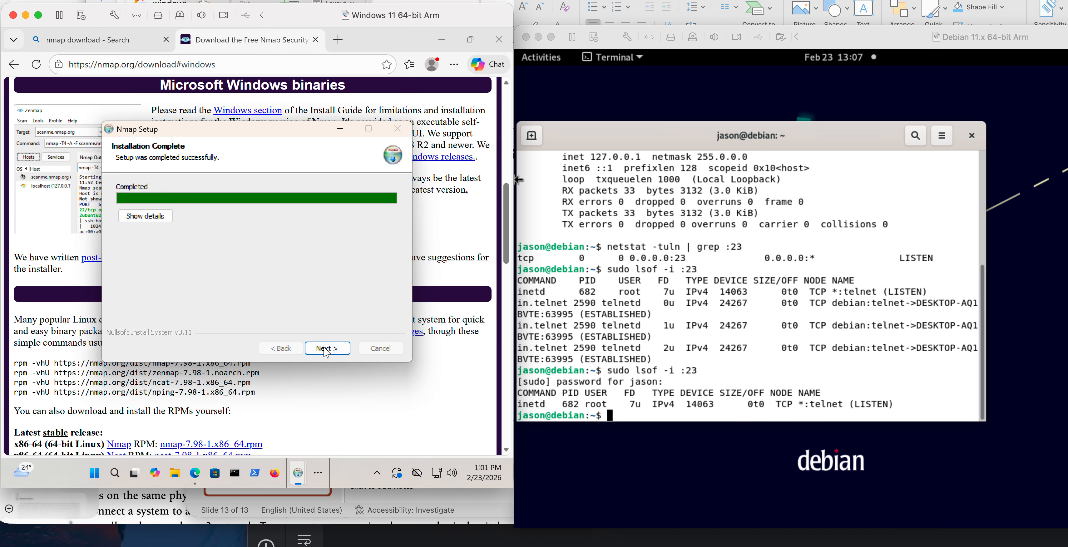
# Finish the Nmap setup with Start Menu and desktop shortcuts, and quit the second Nmap installer.
pyautogui.click(326, 350)
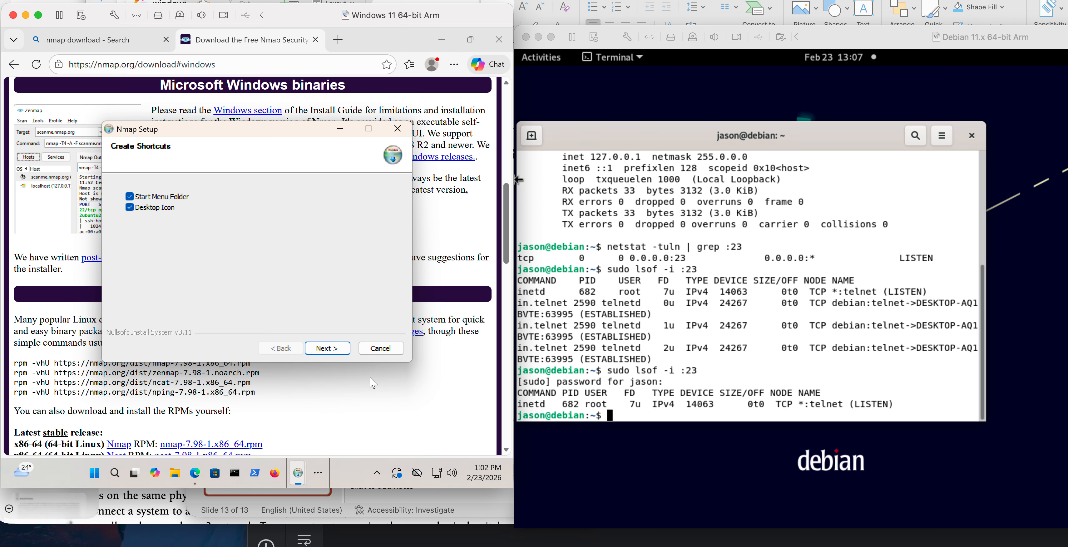
pyautogui.click(334, 353)
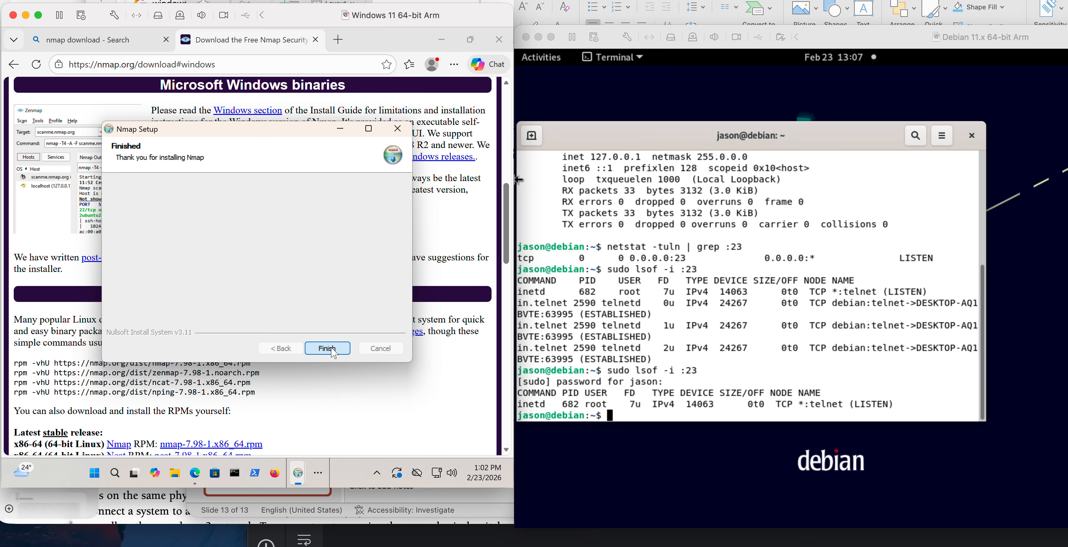
pyautogui.click(327, 348)
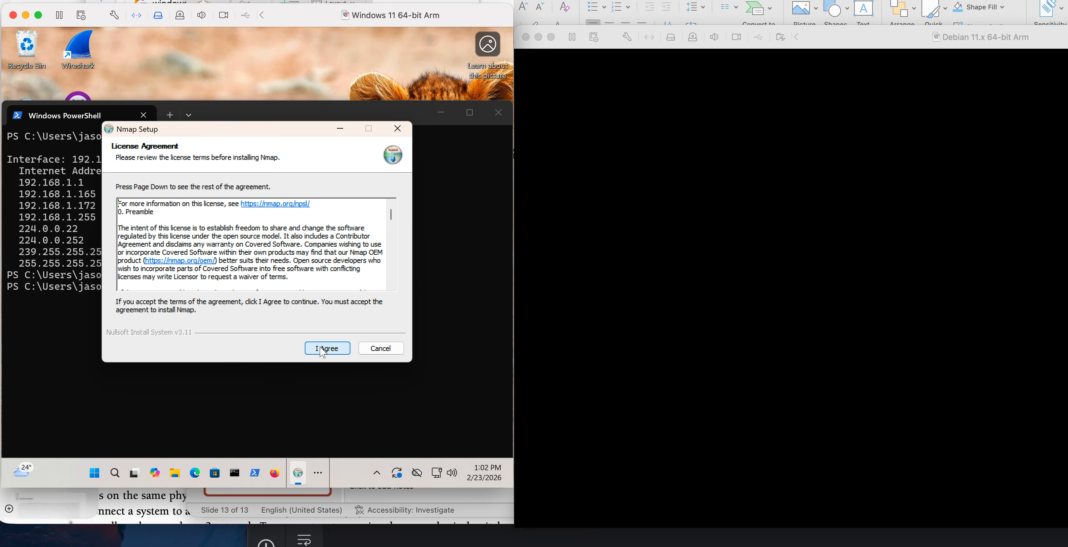
pyautogui.click(397, 128)
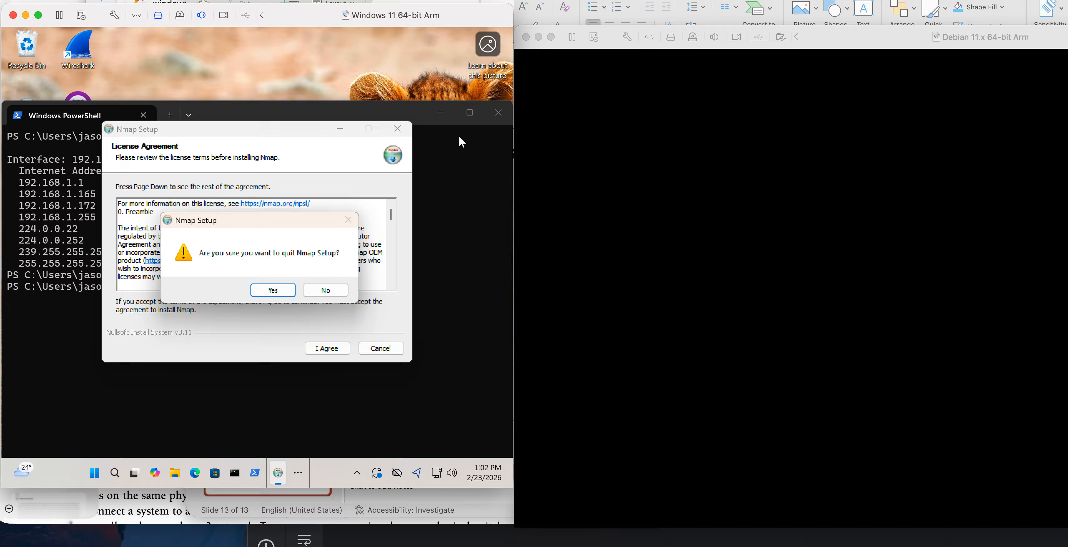
pyautogui.click(273, 290)
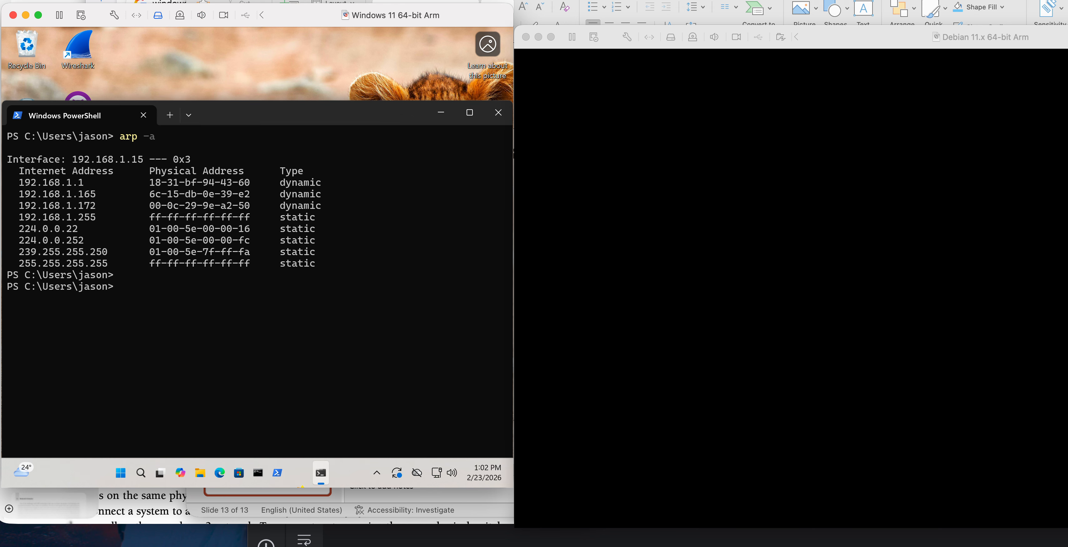
# Switch to the Debian virtual machine and unlock it by entering the account password.
pyautogui.click(519, 62)
pyautogui.press('Return')
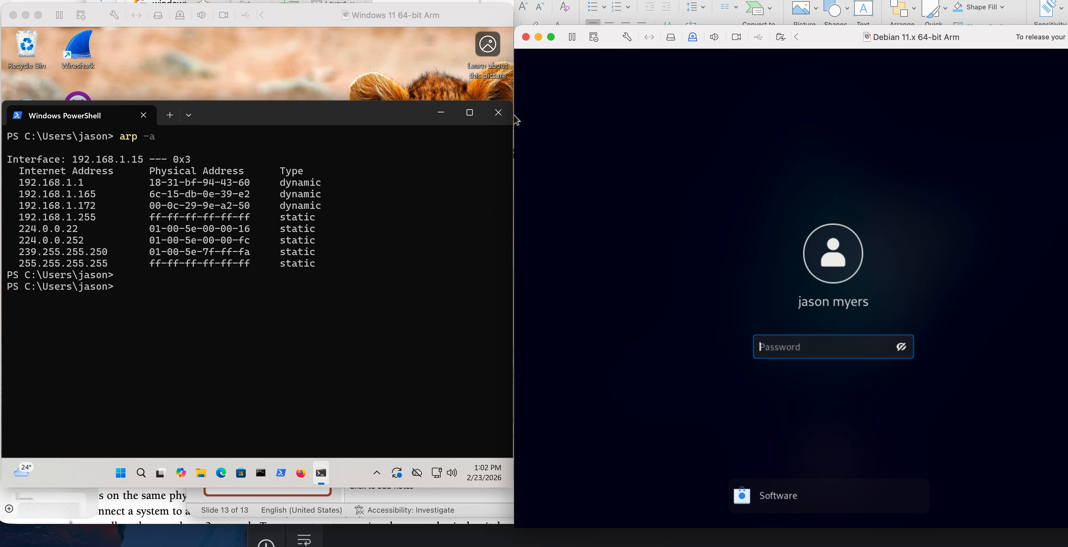
pyautogui.write('****')
pyautogui.press('Return')
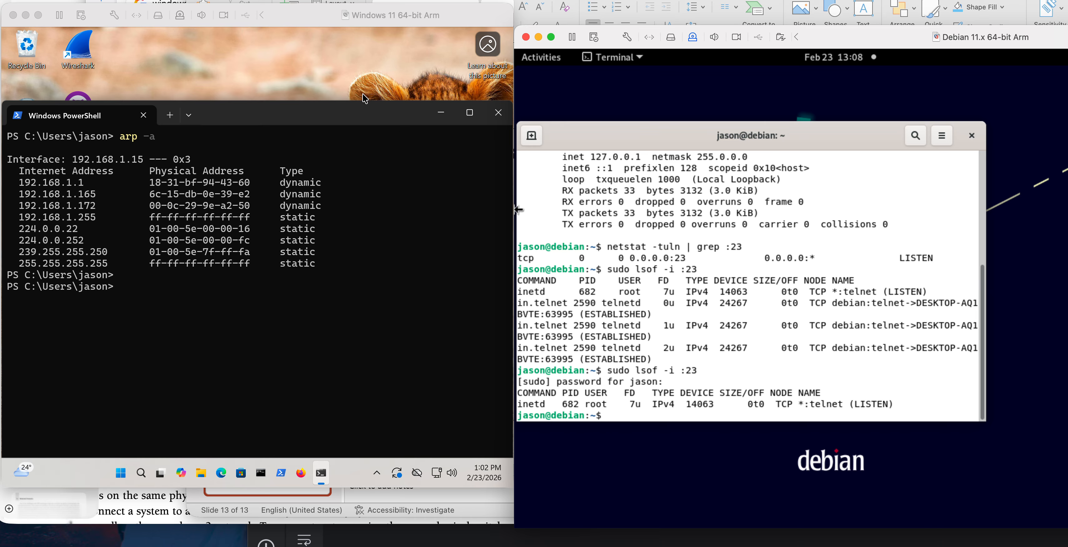
# Switch to the Windows virtual machine, minimize the PowerShell window, and launch Zenmap from the desktop.
pyautogui.click(438, 112)
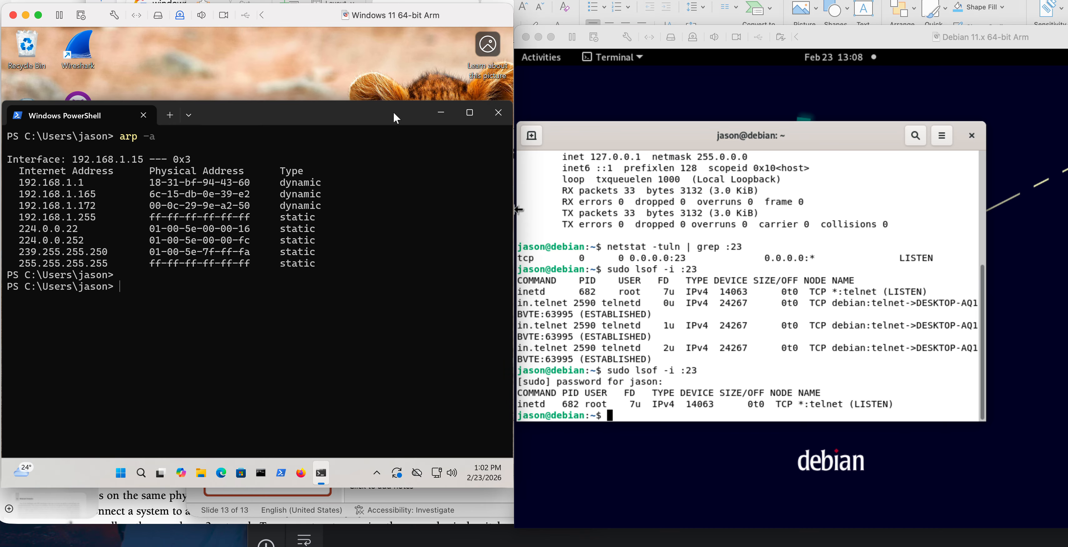
pyautogui.moveTo(306, 105); pyautogui.dragTo(385, 28)
pyautogui.moveTo(442, 30); pyautogui.dragTo(442, 28)
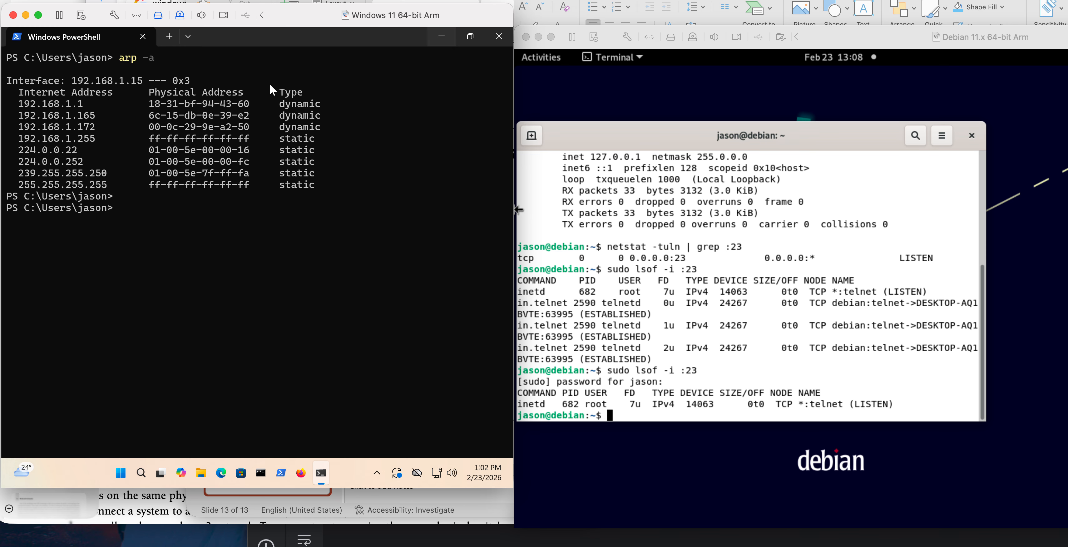
pyautogui.click(449, 37)
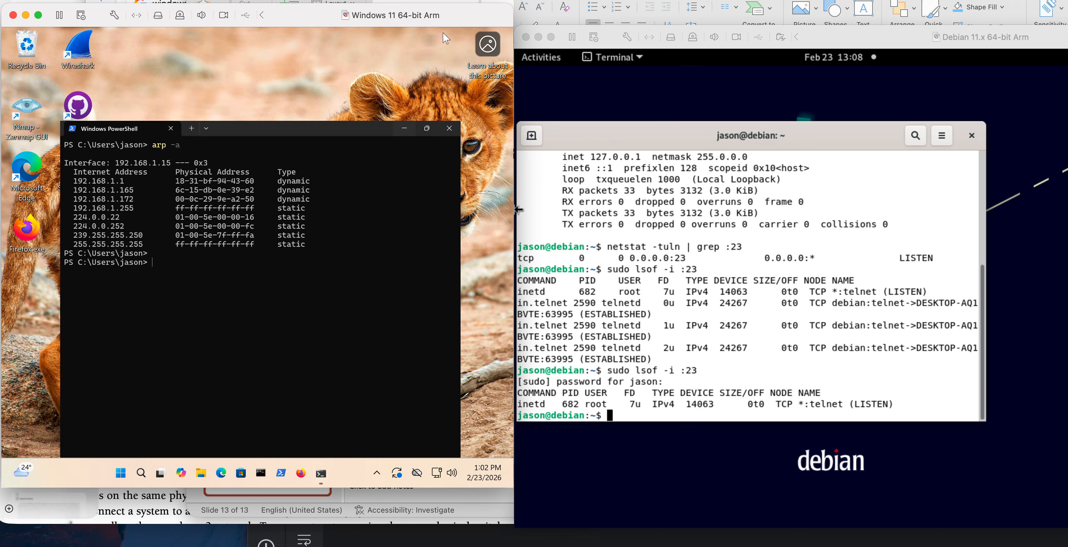
pyautogui.doubleClick(31, 113)
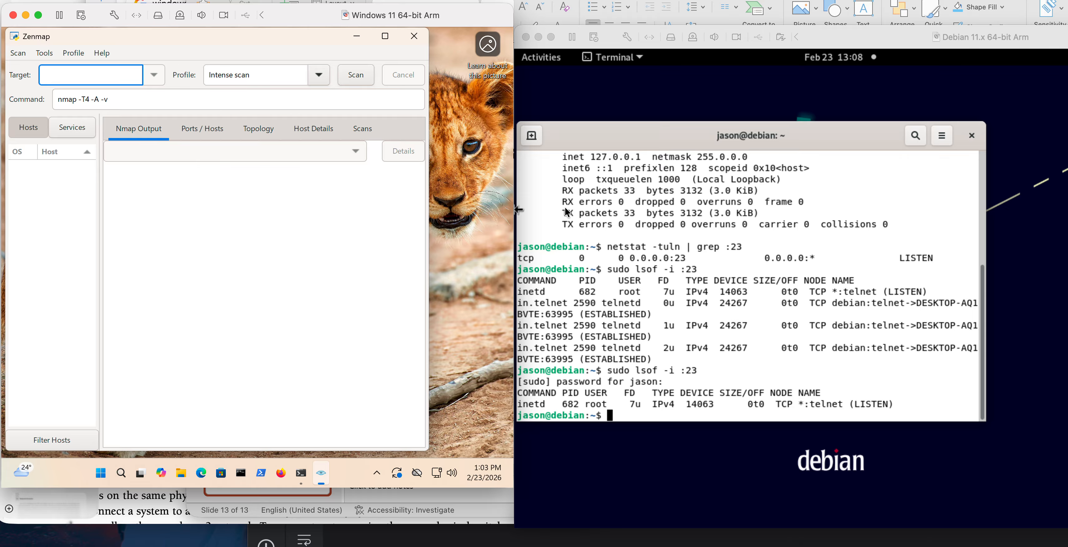
# Look up the Debian machine's IP address in the earlier ifconfig output in its terminal.
pyautogui.click(804, 205)
pyautogui.scroll(5, 803, 207)
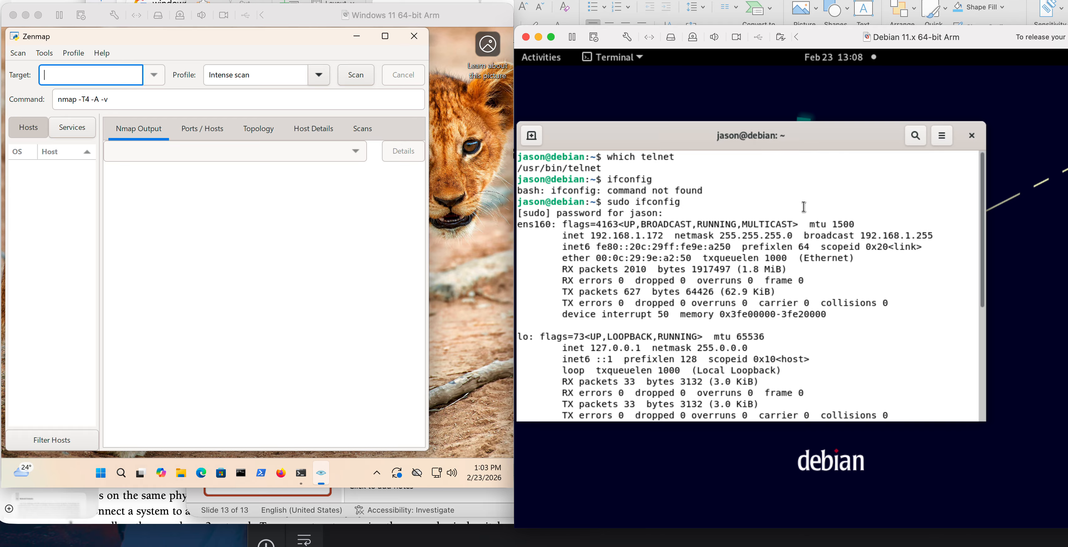
pyautogui.click(834, 287)
pyautogui.write('192')
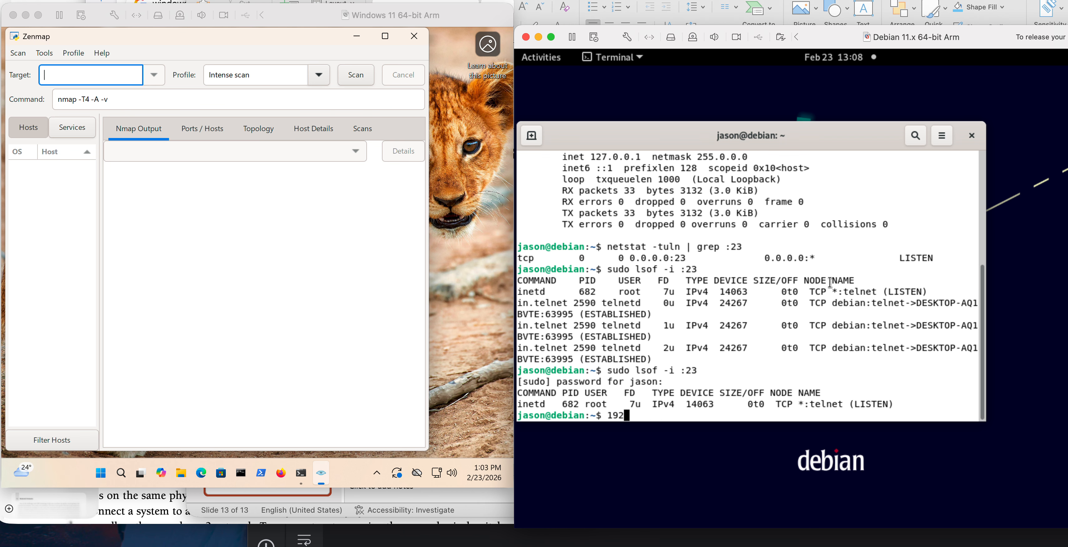
pyautogui.press('BackSpace')
pyautogui.press('BackSpace')
pyautogui.press('BackSpace')
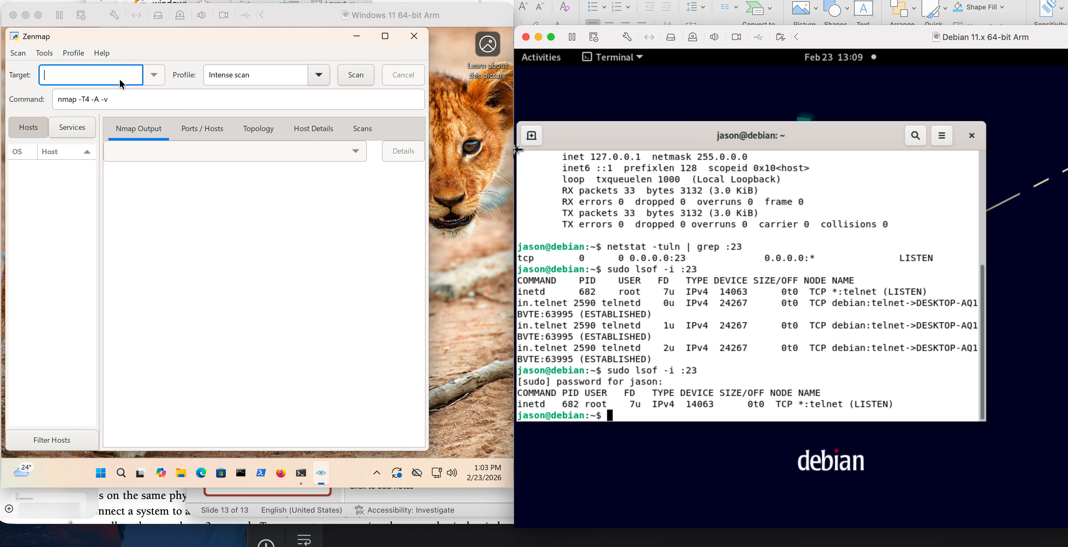
# Set the Zenmap scan target to the Debian machine's address, 192.168.1.172, with the Intense scan profile.
pyautogui.click(86, 75)
pyautogui.write('19')
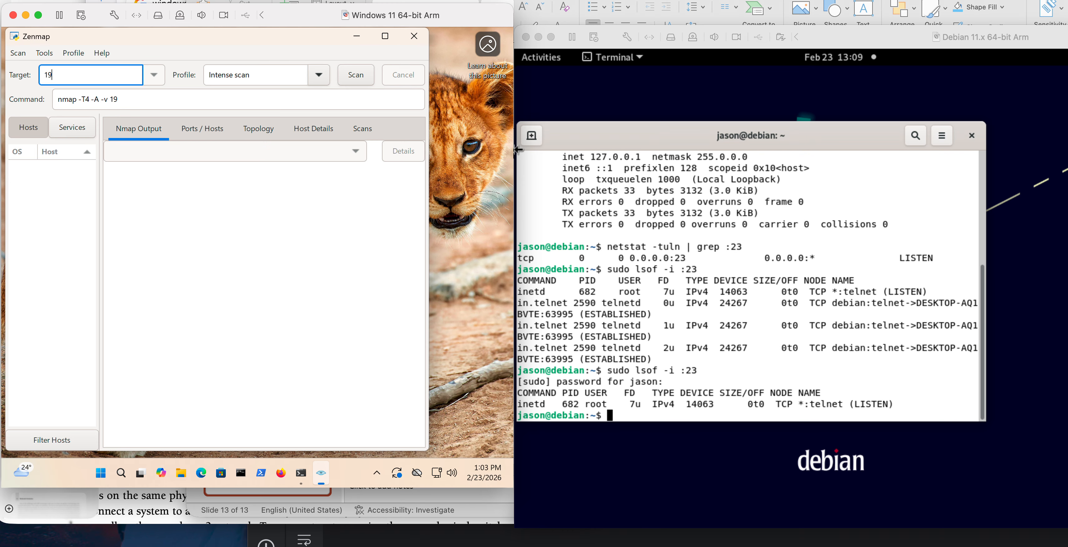
pyautogui.write('2.168.')
pyautogui.click(624, 219)
pyautogui.scroll(6, 625, 222)
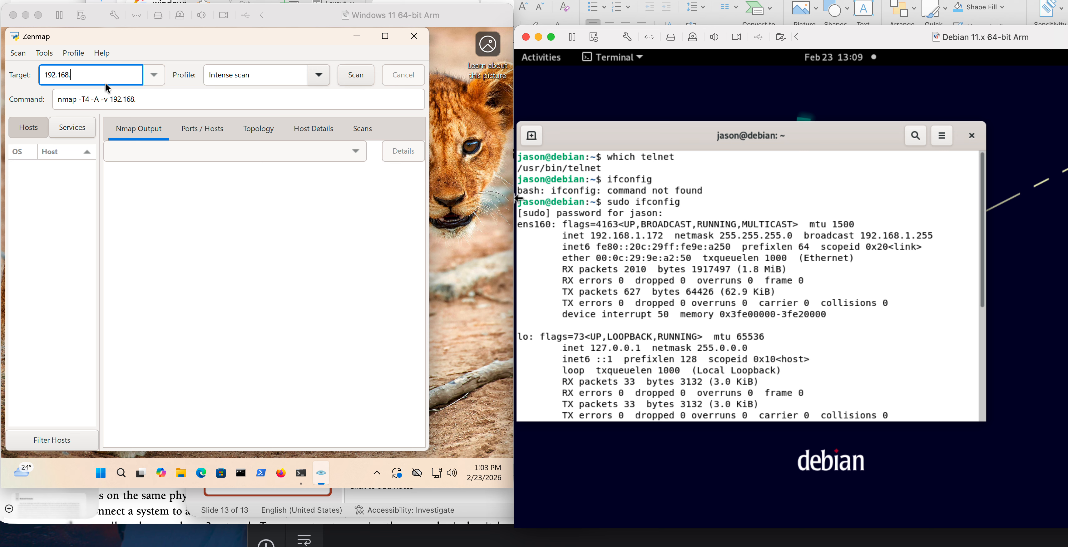
pyautogui.scroll(-6, 833, 287)
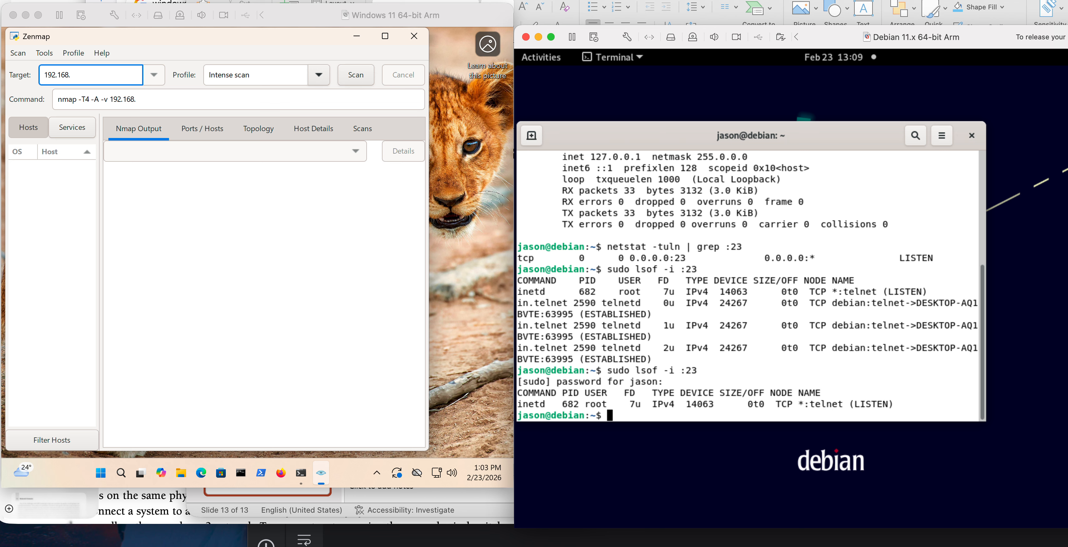
pyautogui.click(86, 82)
pyautogui.write('1')
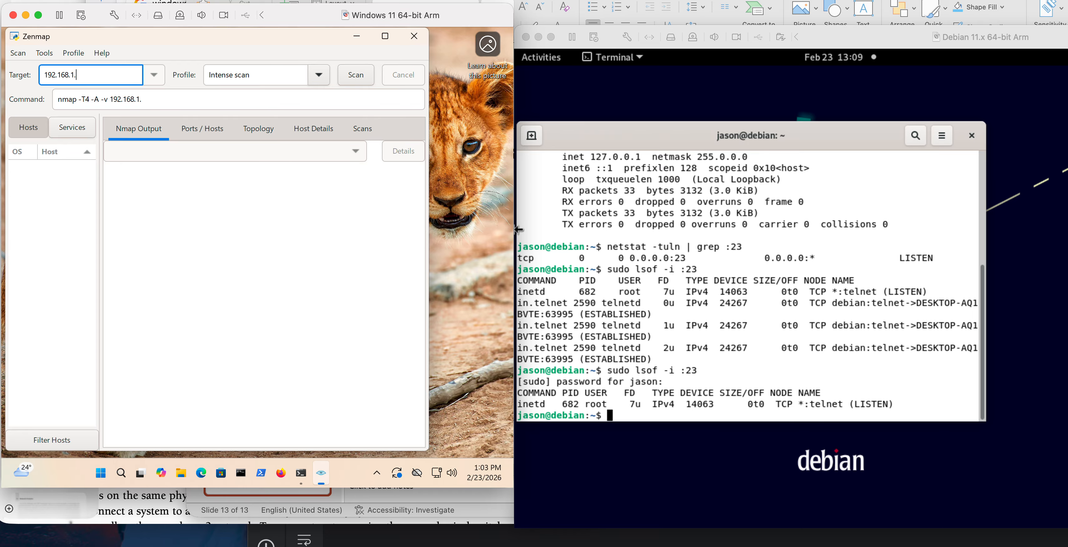
pyautogui.write('.172')
pyautogui.click(325, 75)
pyautogui.click(310, 53)
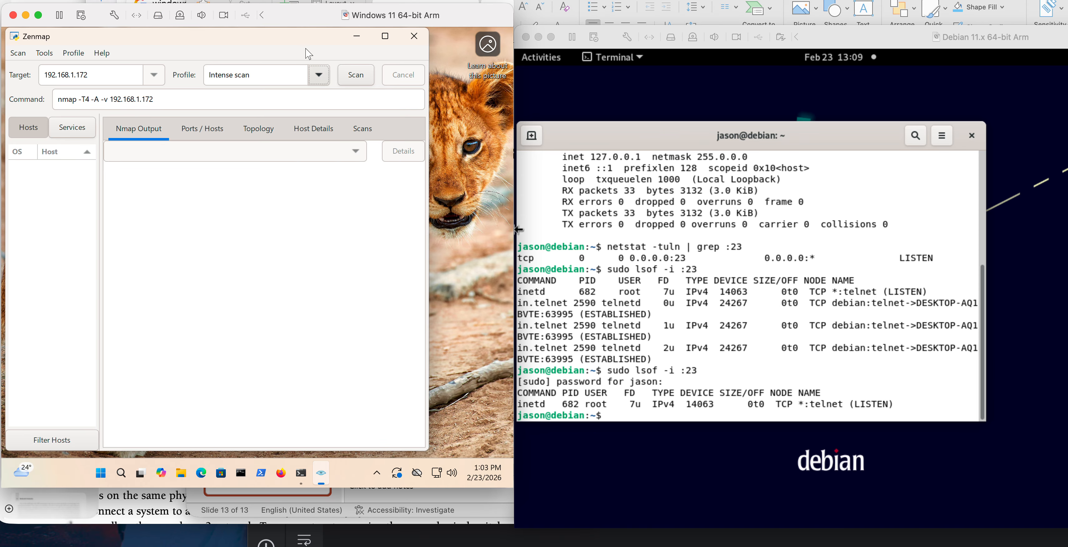
# Run the "Intense scan, all TCP ports" profile in Zenmap against 192.168.1.172.
pyautogui.click(308, 75)
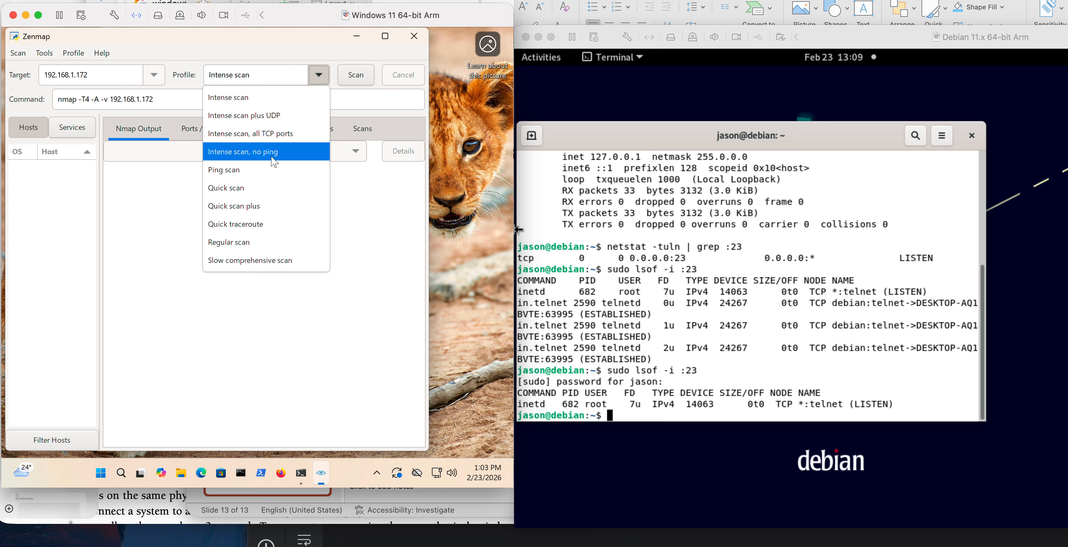
pyautogui.click(272, 135)
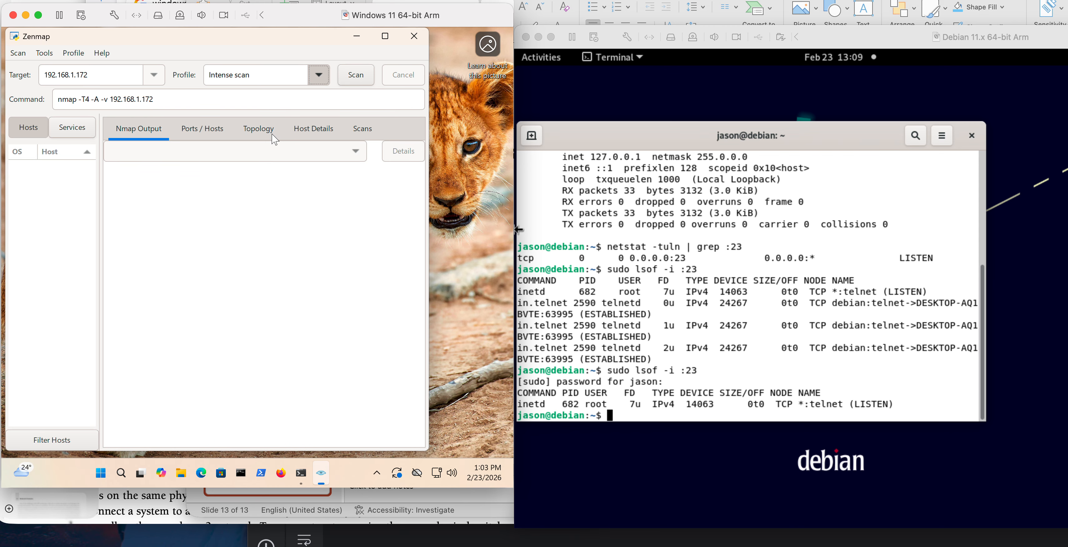
pyautogui.click(357, 78)
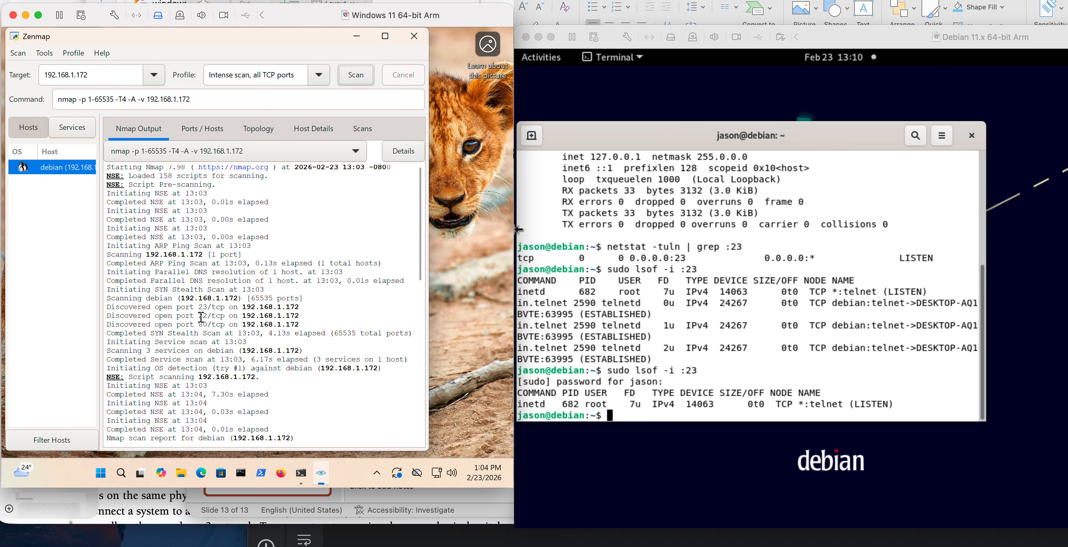
# Review the Nmap output for the Debian host and examine the telnet service and version on port 23.
pyautogui.scroll(-15, 201, 317)
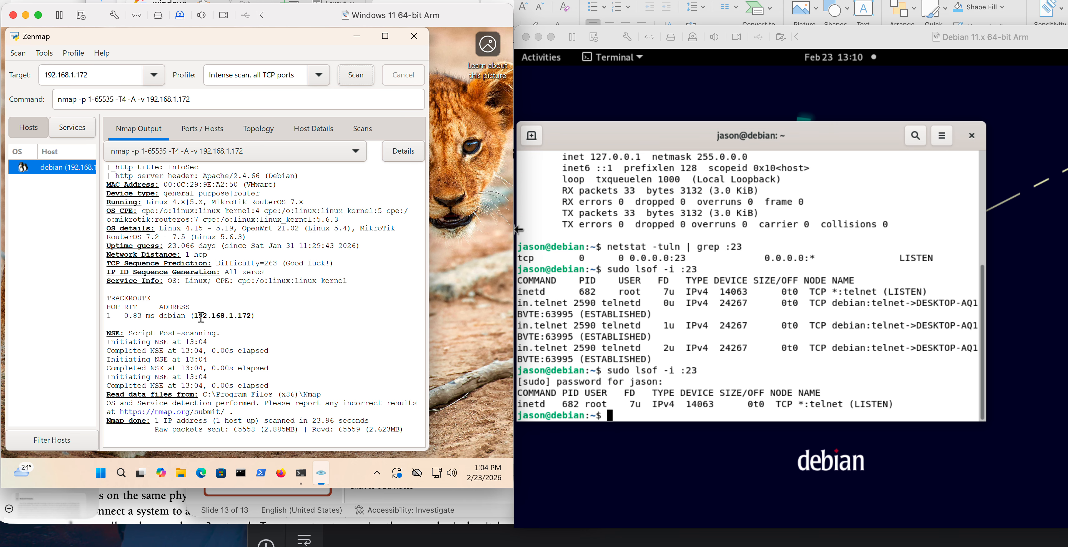
pyautogui.scroll(4, 201, 317)
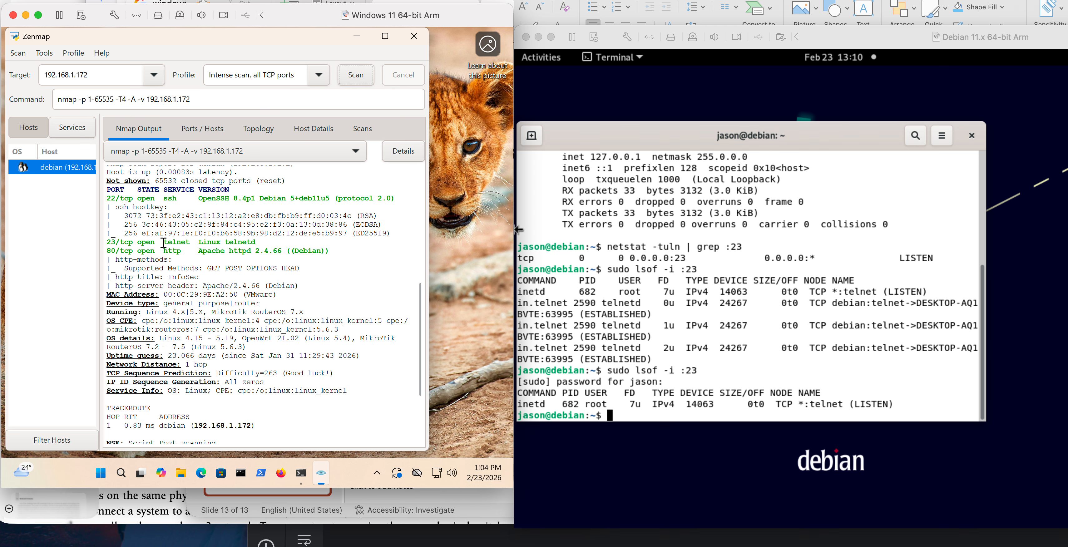
pyautogui.doubleClick(187, 243)
pyautogui.click(201, 242)
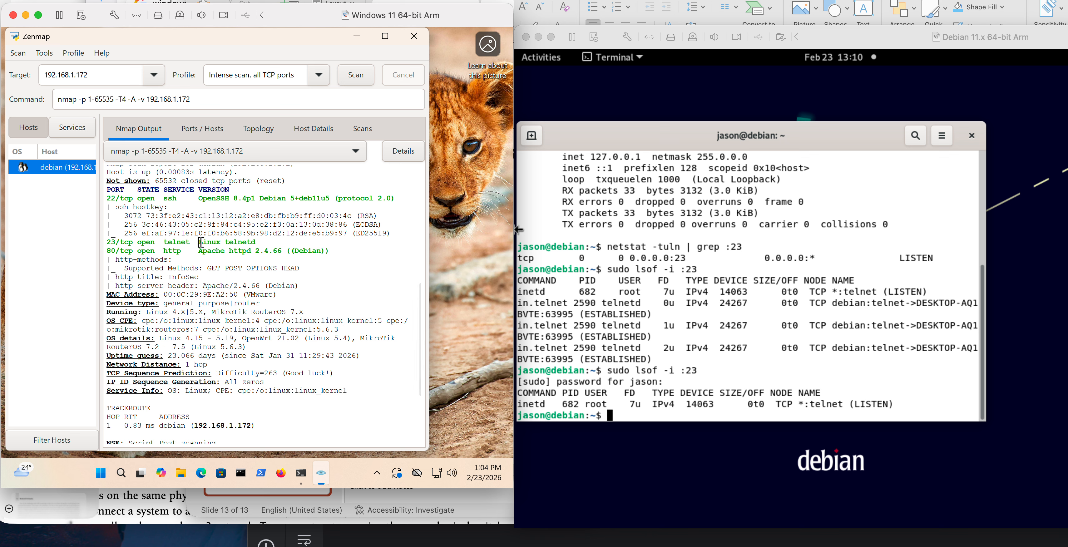
pyautogui.moveTo(201, 243); pyautogui.dragTo(279, 240)
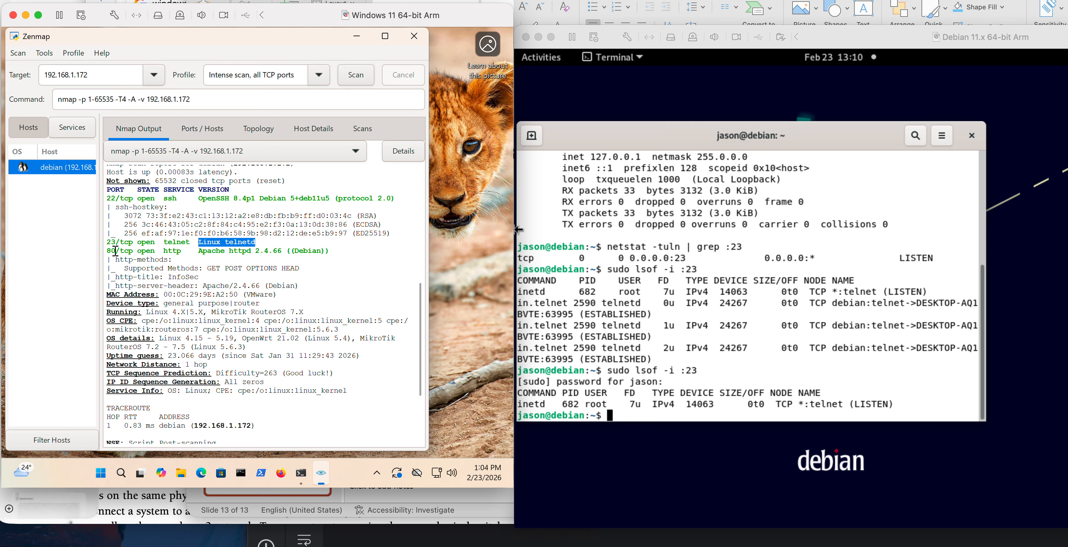
# Examine the HTTP service and its web server version on port 80 in the scan results.
pyautogui.click(165, 253)
pyautogui.doubleClick(164, 253)
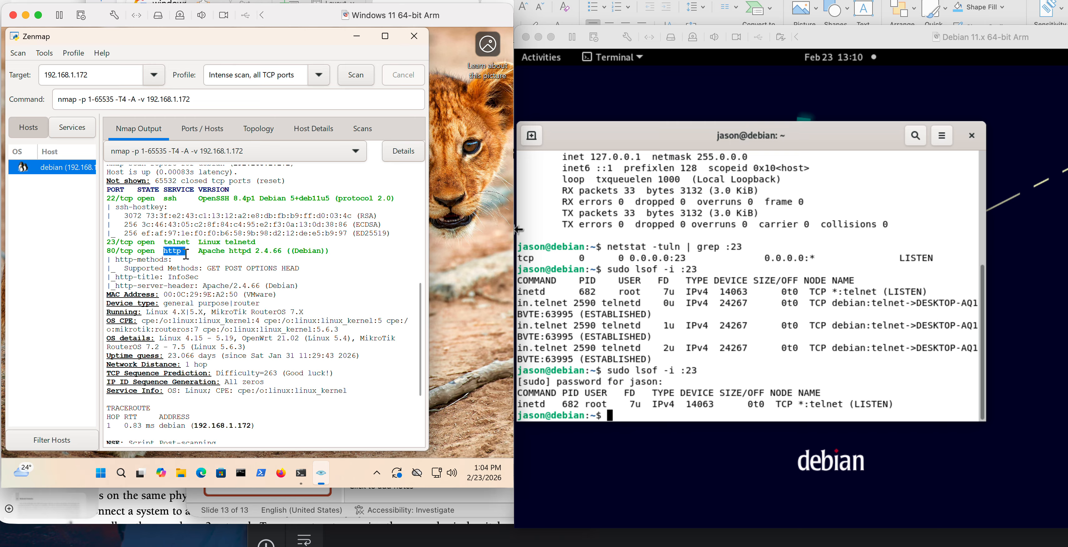
pyautogui.click(199, 252)
pyautogui.moveTo(199, 252); pyautogui.dragTo(225, 251)
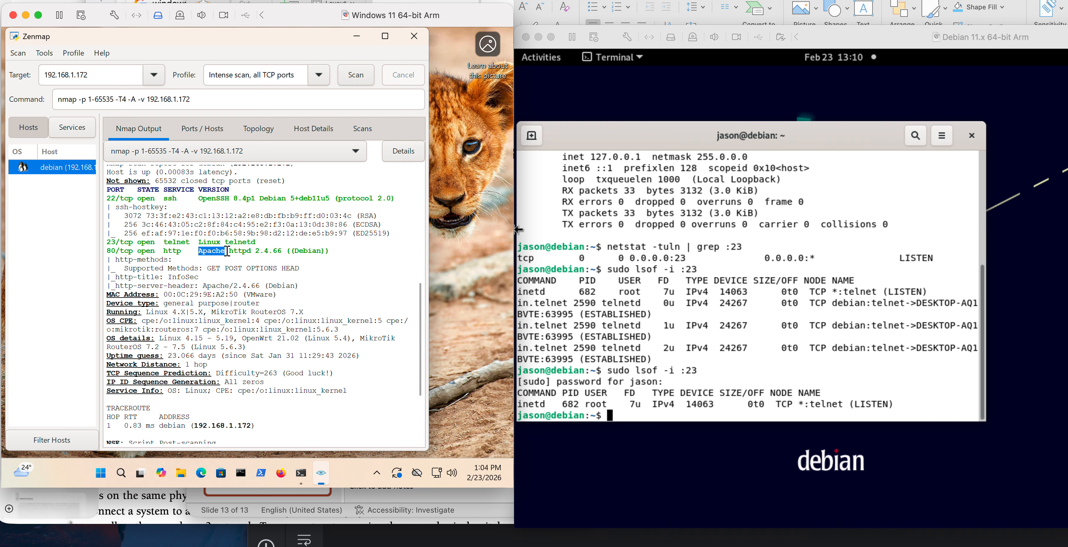
pyautogui.click(229, 252)
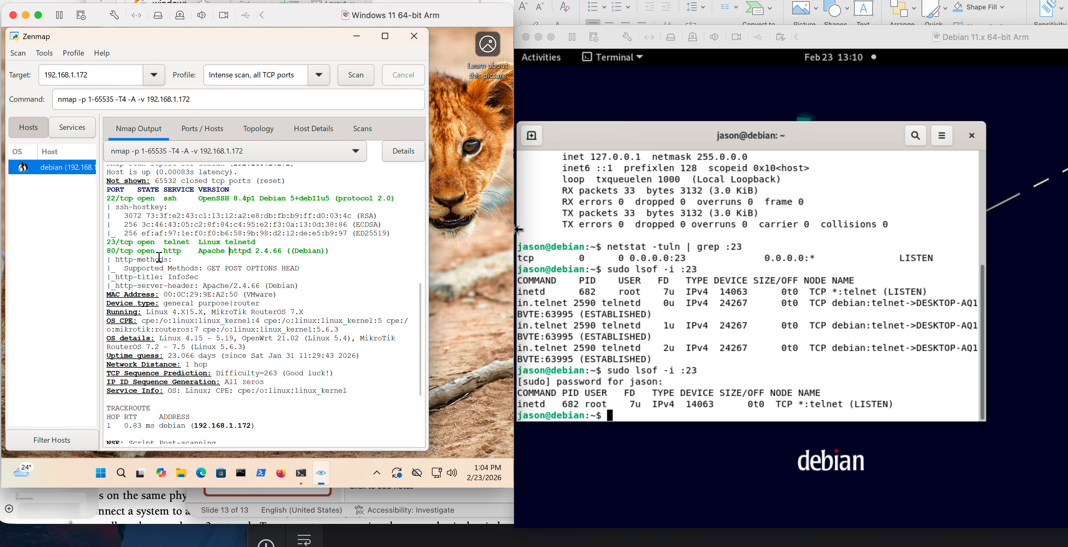
pyautogui.moveTo(164, 252); pyautogui.dragTo(189, 252)
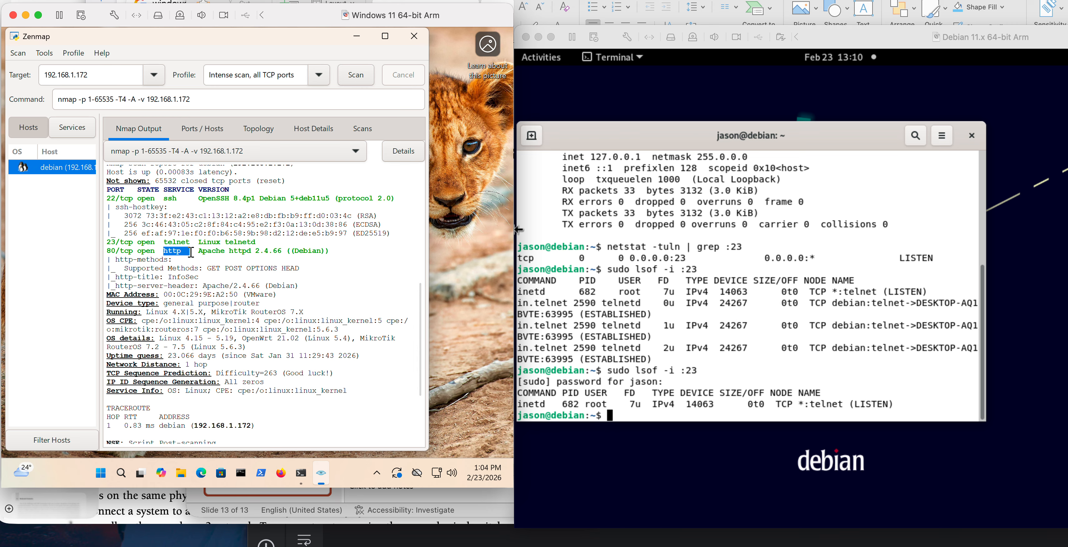
pyautogui.click(231, 252)
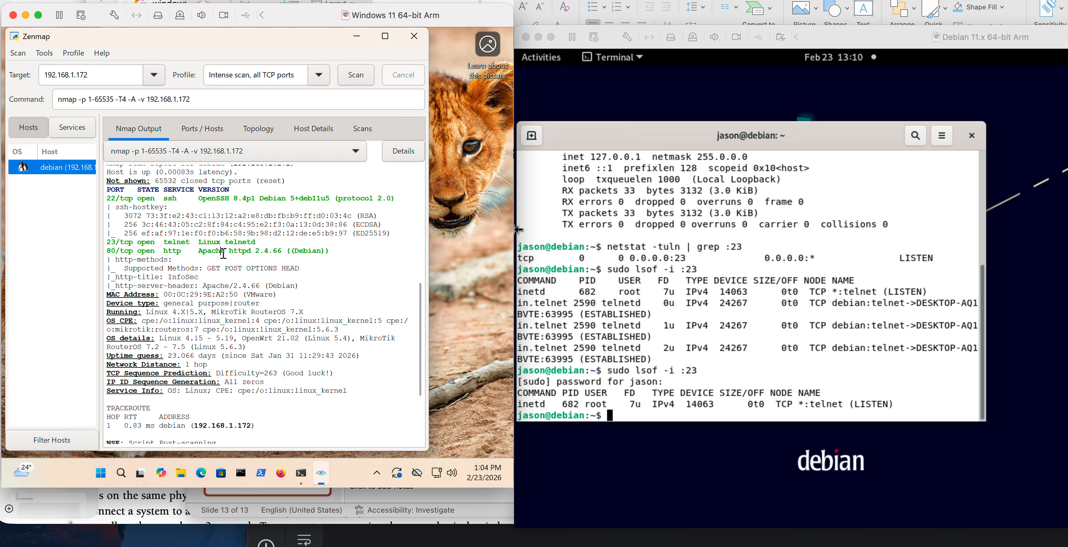
pyautogui.moveTo(232, 252); pyautogui.dragTo(250, 252)
pyautogui.click(269, 249)
# Examine the SSH service, its software version and its host keys on port 22 in the scan results.
pyautogui.moveTo(163, 199); pyautogui.dragTo(182, 199)
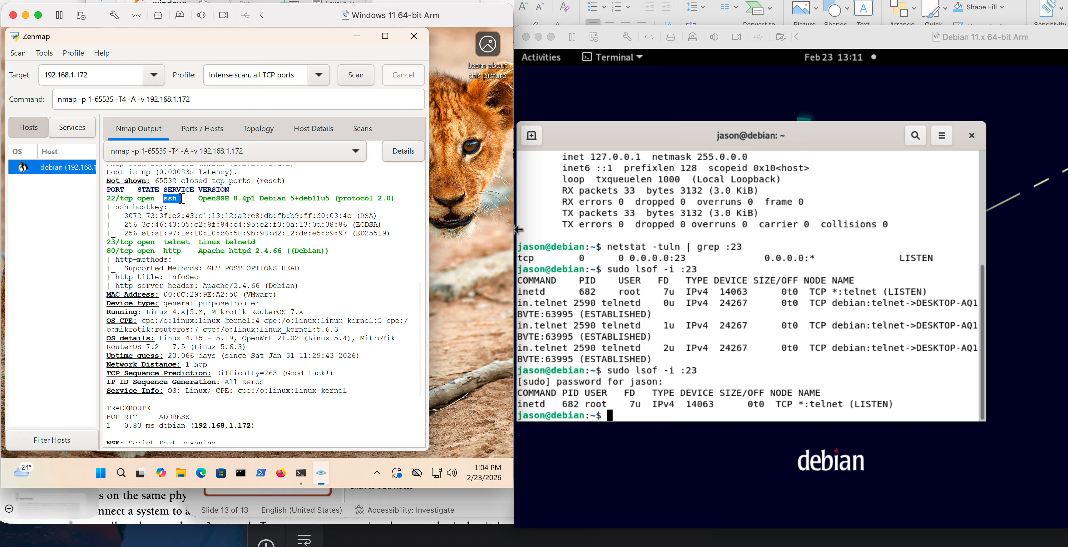
pyautogui.click(200, 198)
pyautogui.moveTo(204, 197); pyautogui.dragTo(231, 195)
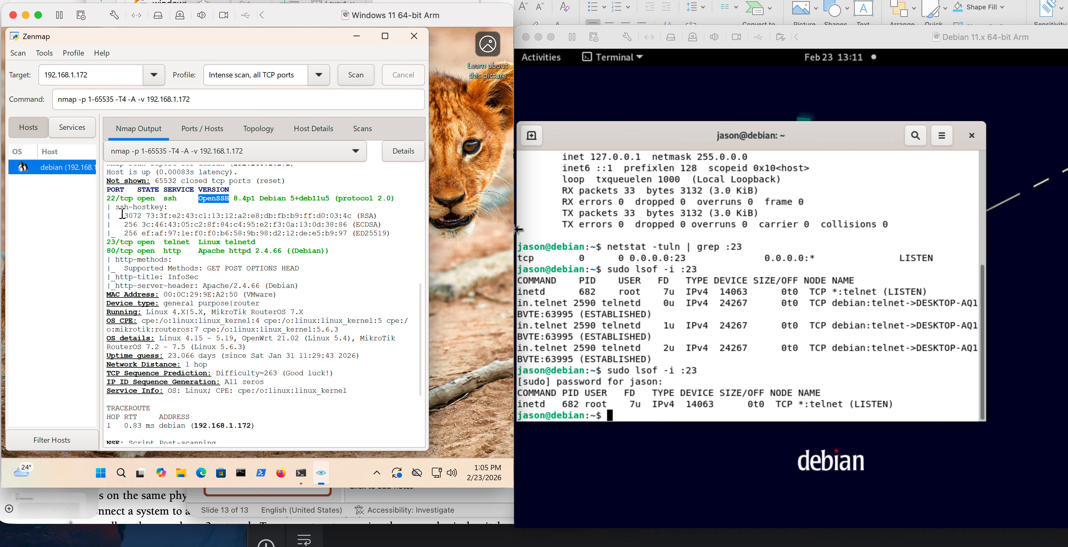
pyautogui.moveTo(122, 216); pyautogui.dragTo(317, 231)
pyautogui.click(317, 232)
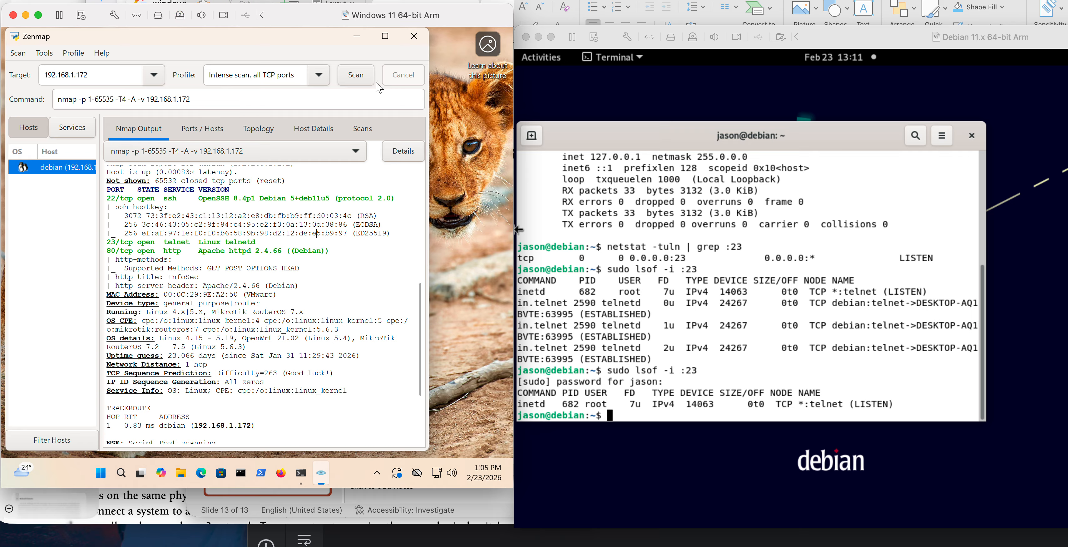
# Close Zenmap and the open Command Prompt and PowerShell windows on the Windows machine.
pyautogui.click(414, 36)
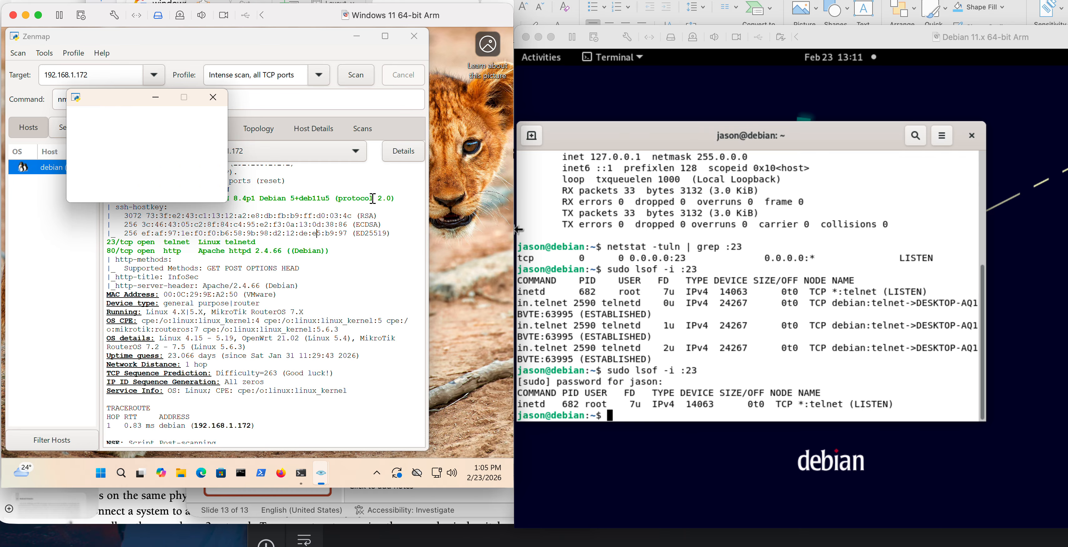
pyautogui.click(160, 187)
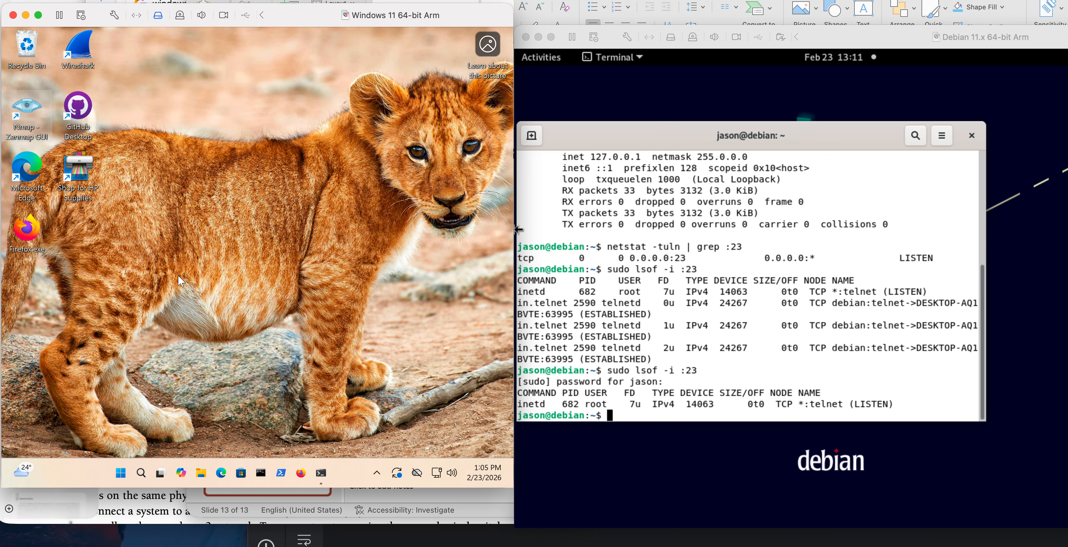
pyautogui.click(262, 478)
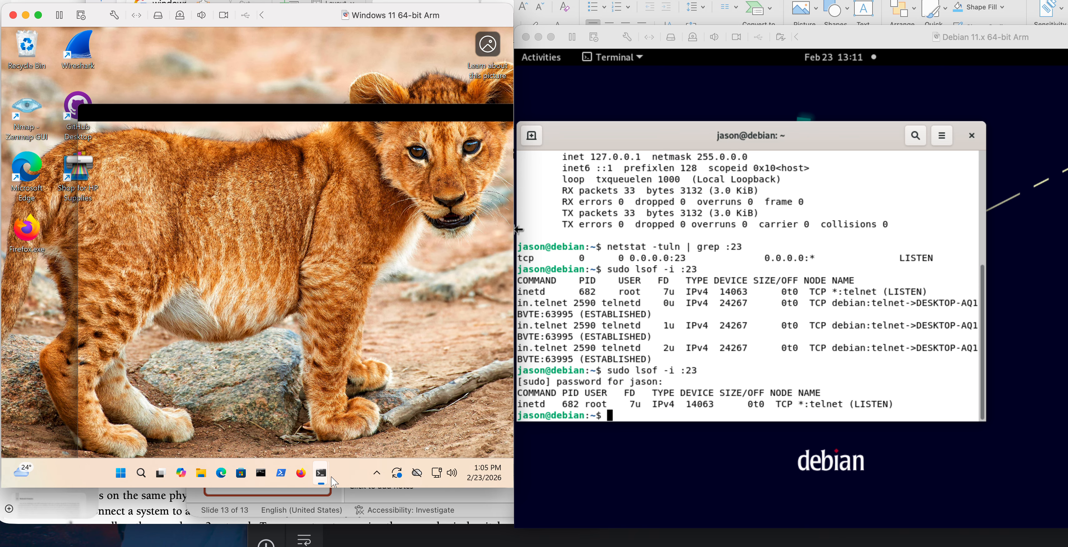
pyautogui.moveTo(371, 110); pyautogui.dragTo(247, 110)
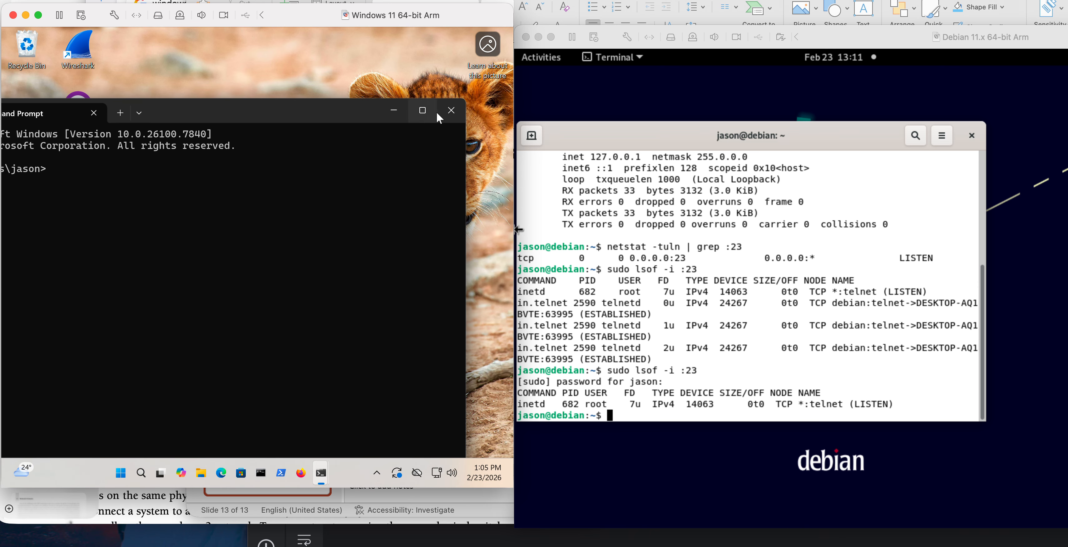
pyautogui.click(446, 111)
pyautogui.click(321, 474)
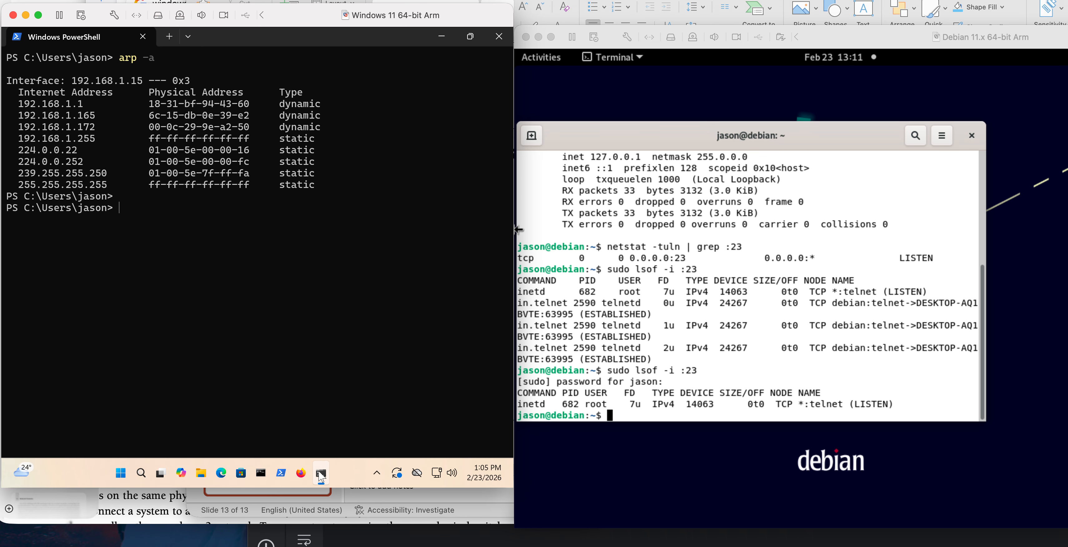
pyautogui.click(499, 37)
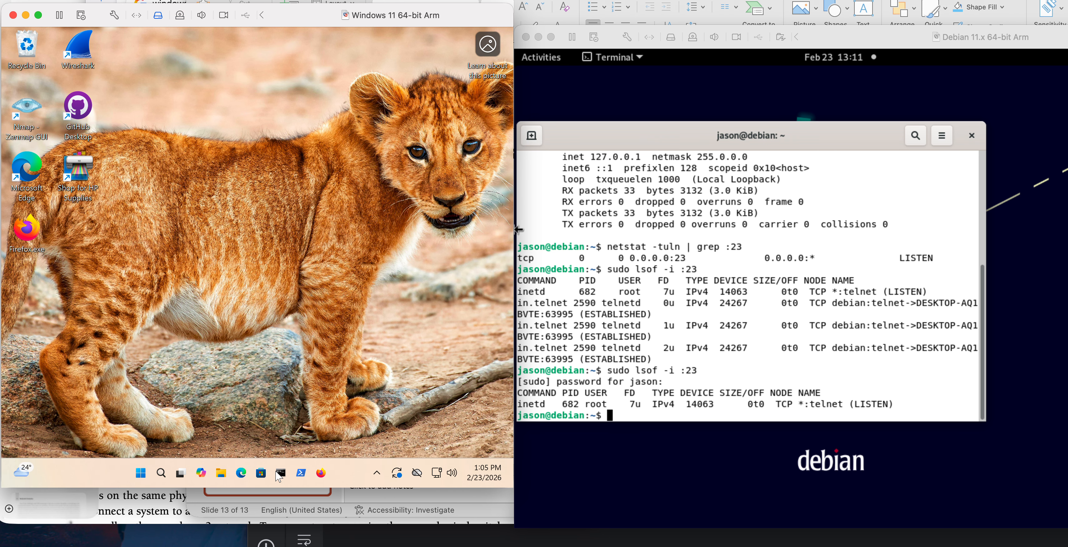
# Open a fresh Command Prompt, close the duplicate window, place the remaining one clear of the Wireshark shortcut, and enter telnet.
pyautogui.click(278, 474)
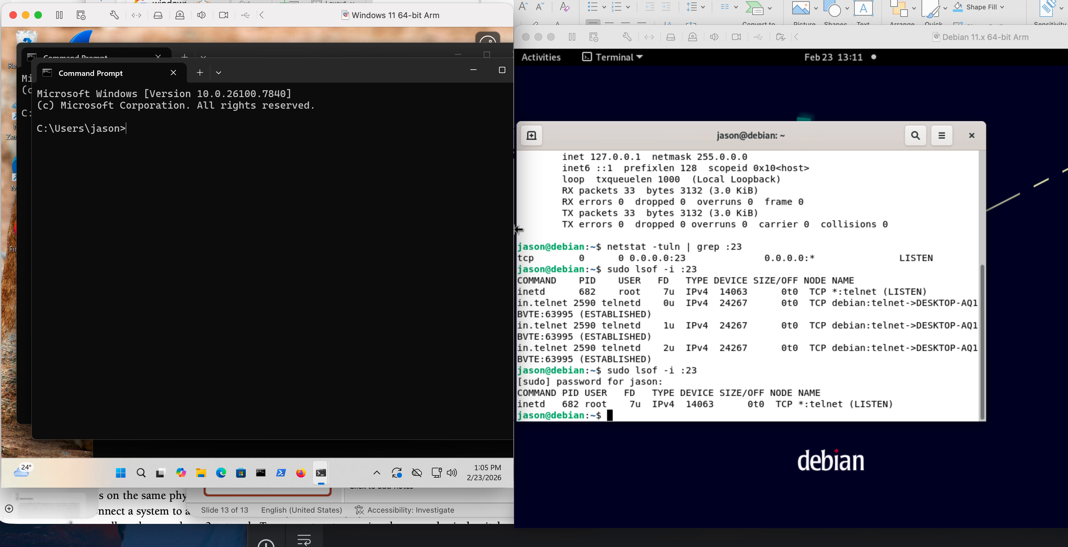
pyautogui.moveTo(428, 62); pyautogui.dragTo(338, 86)
pyautogui.moveTo(427, 105); pyautogui.dragTo(302, 167)
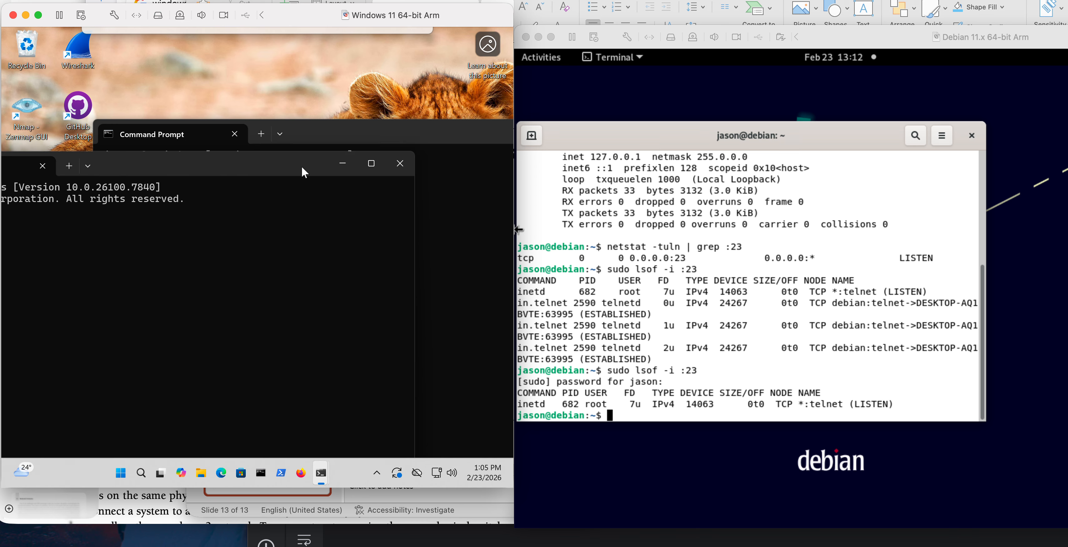
pyautogui.click(411, 163)
pyautogui.moveTo(435, 131); pyautogui.dragTo(377, 86)
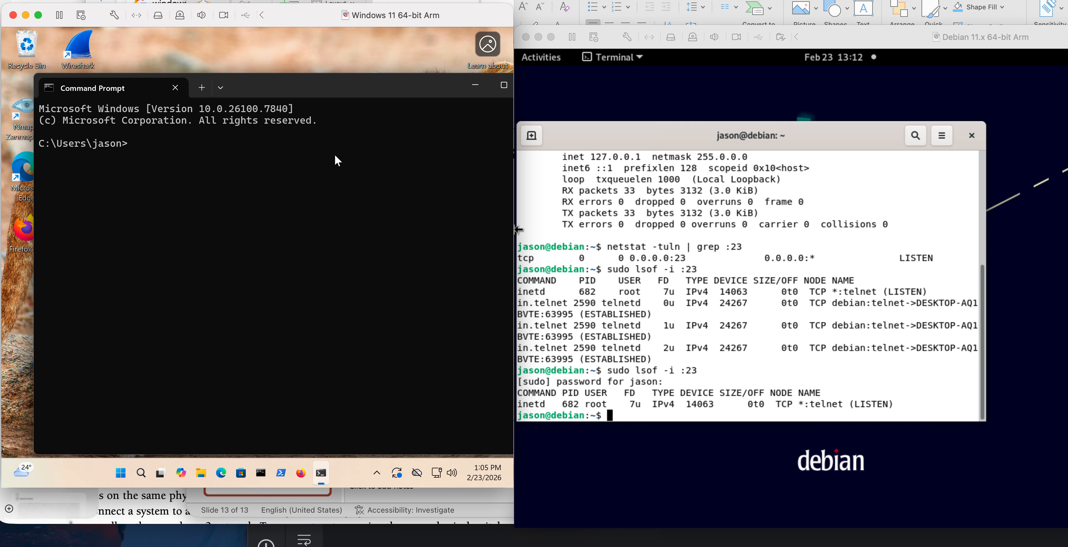
pyautogui.write('telnet')
# Launch Wireshark from the desktop and open the choice of interface types shown for capture.
pyautogui.doubleClick(82, 48)
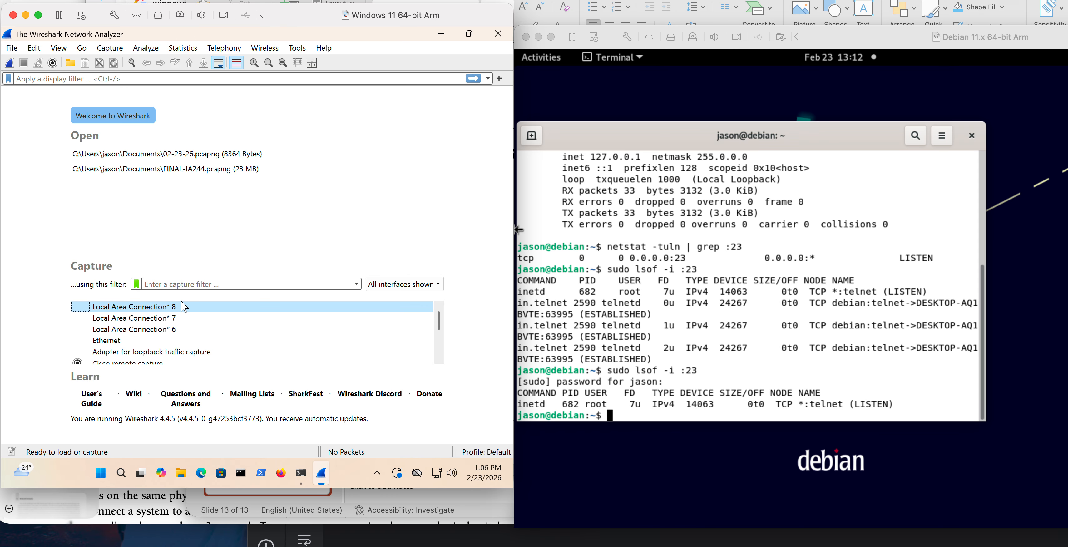
pyautogui.click(404, 285)
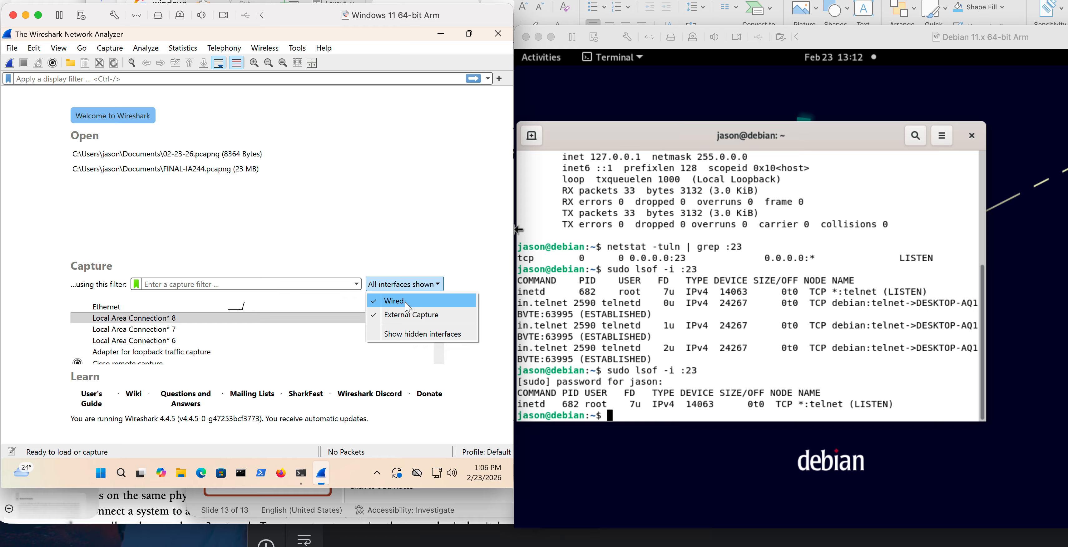